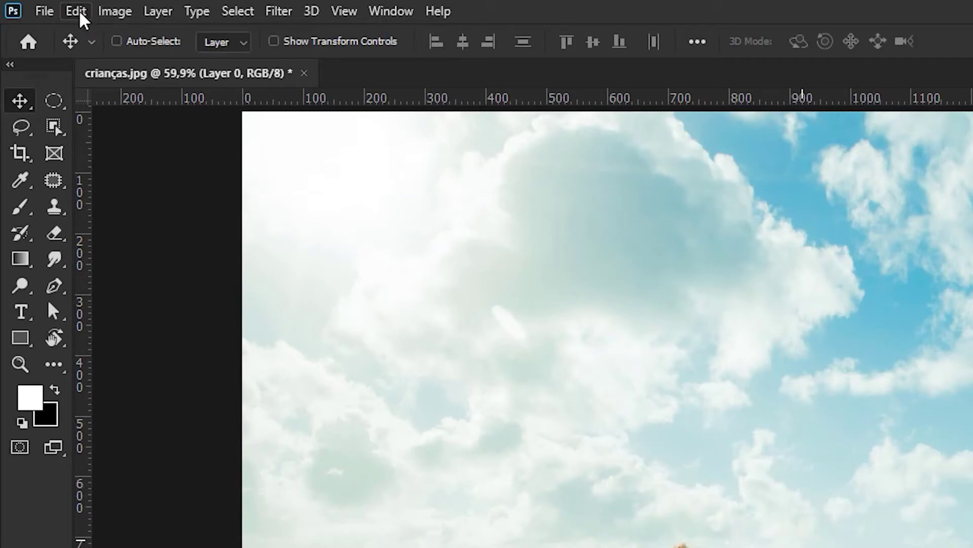
click(79, 13)
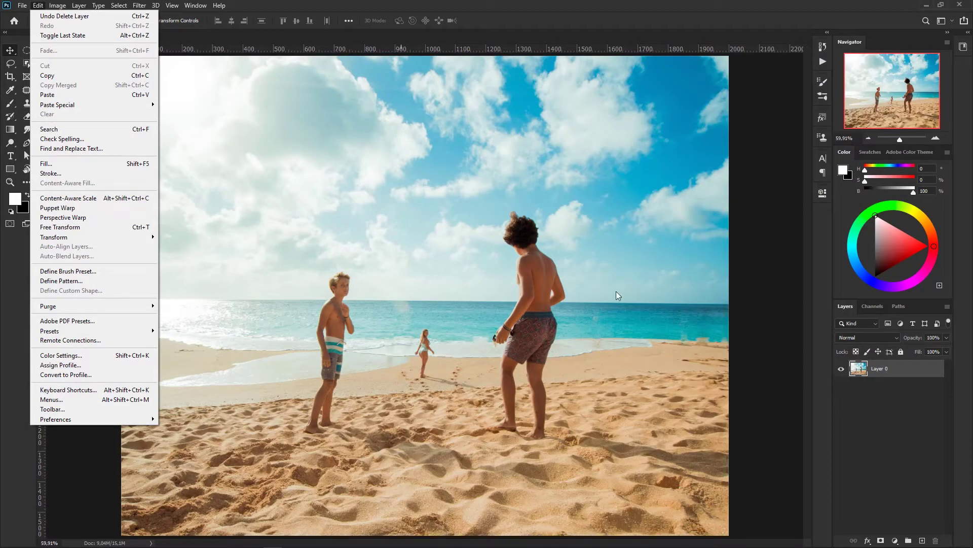
click(872, 409)
click(872, 409)
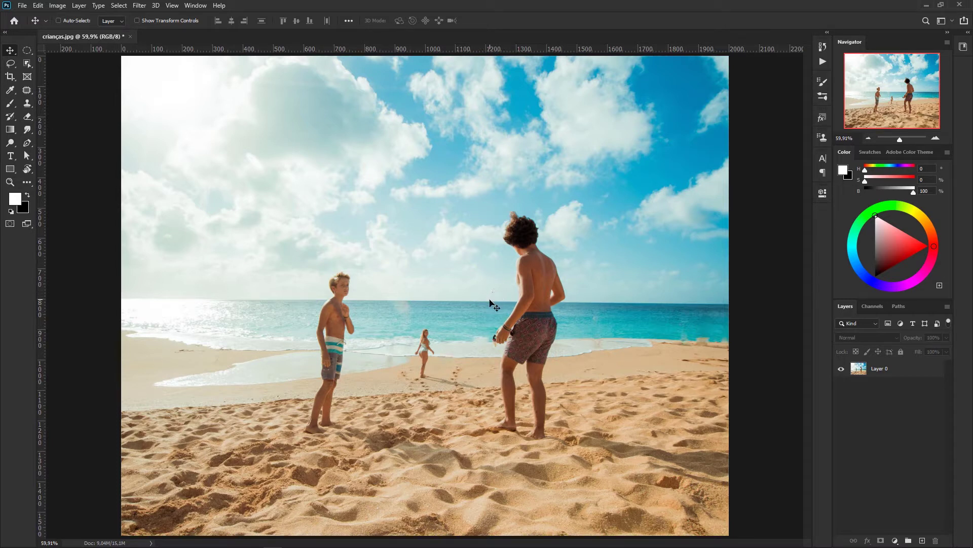
Outline the small distant girl and her shadow on the sand with a Lasso selection on Layer 0
key(l)
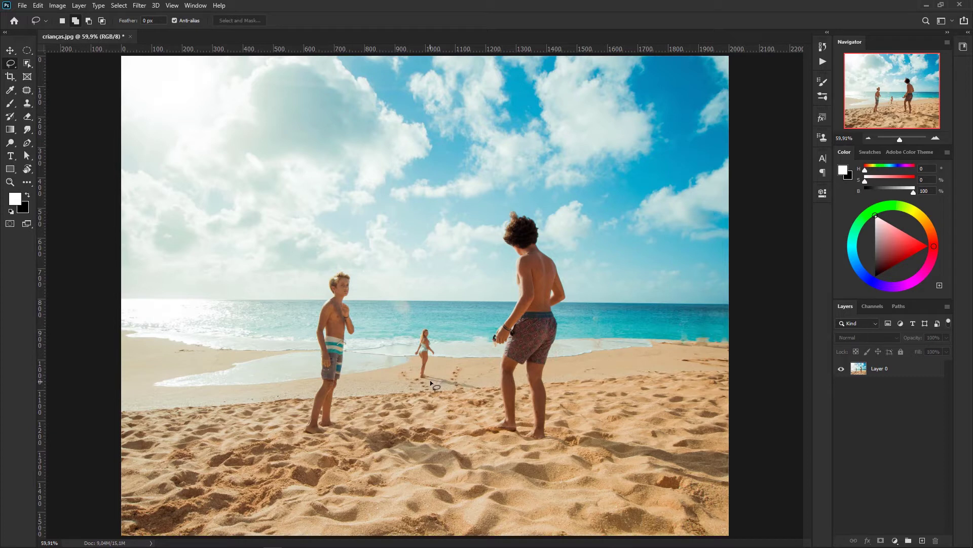
mouse_move(441, 376)
mouse_down()
mouse_move(429, 354)
mouse_move(438, 357)
mouse_move(427, 328)
mouse_move(419, 329)
mouse_move(422, 382)
mouse_move(477, 390)
mouse_move(439, 374)
mouse_up()
click(38, 6)
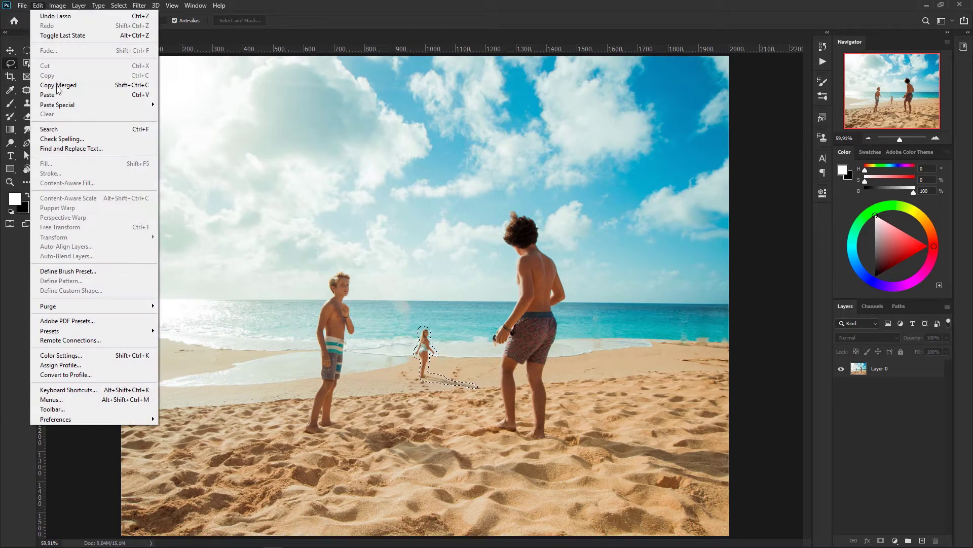
click(343, 20)
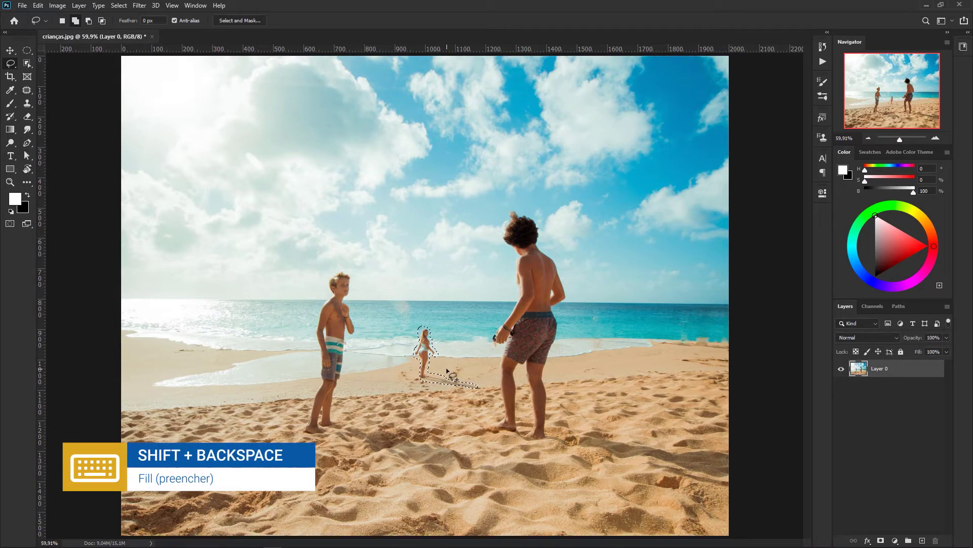
Fill the selected girl and shadow with Content-Aware contents at Normal mode and 100% opacity, and clear the selection
key(shift+BackSpace)
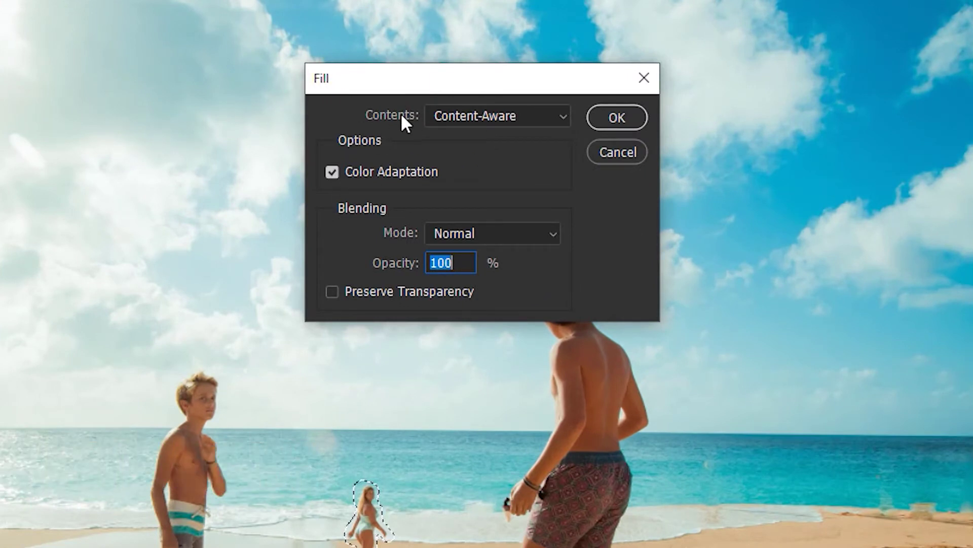
click(561, 116)
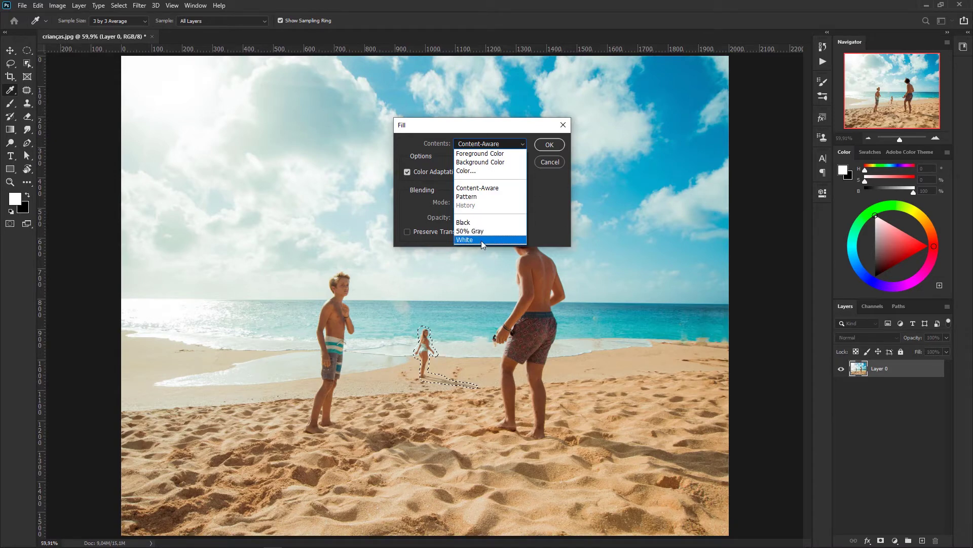
click(491, 191)
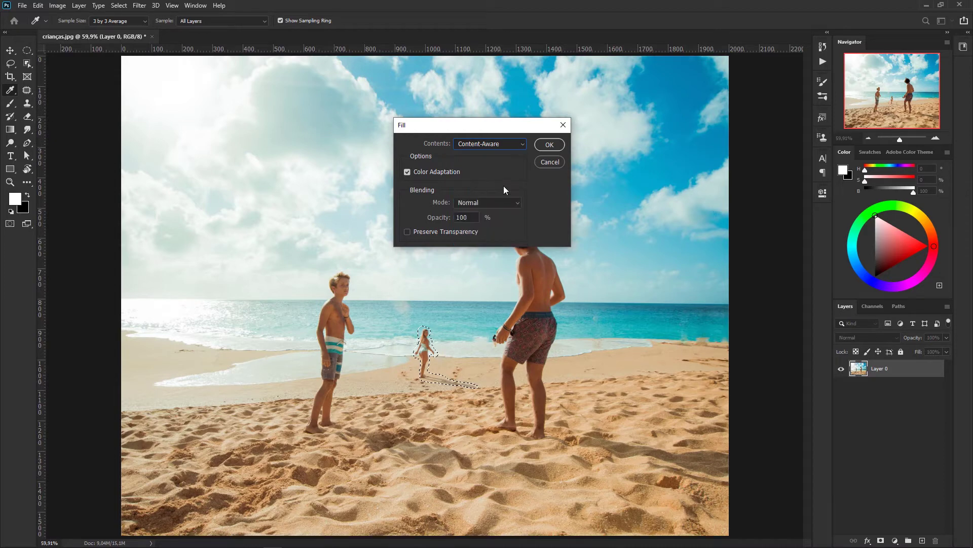
click(551, 143)
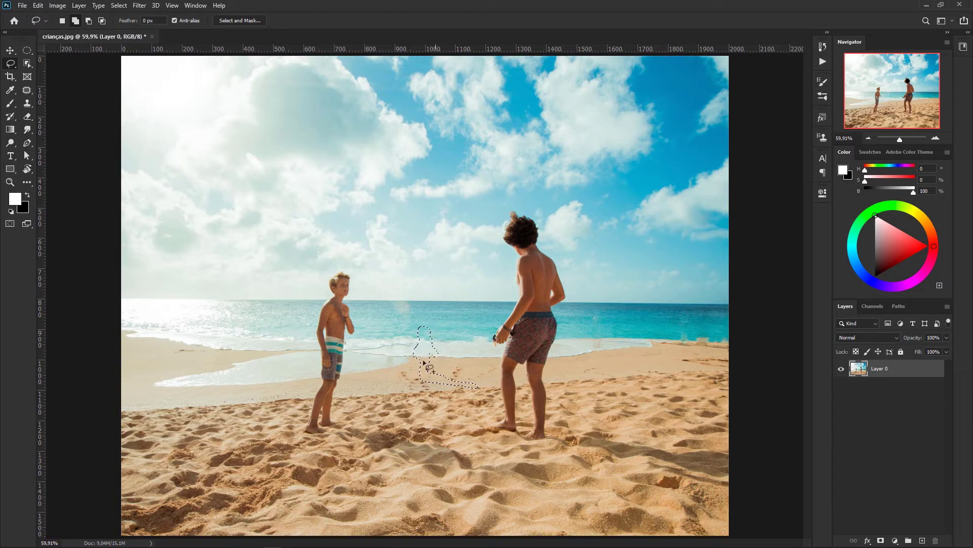
key(ctrl+d)
key(z)
mouse_move(459, 381)
mouse_down()
mouse_move(524, 387)
mouse_move(475, 385)
mouse_up()
key(l)
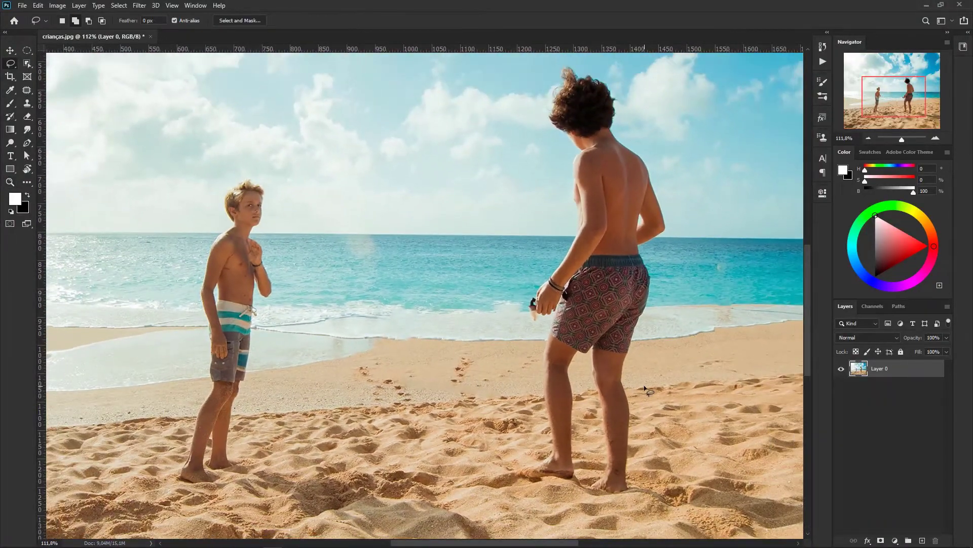
Undo the content-aware fill of the girl and clear the restored selection
key(ctrl+z)
key(ctrl+z)
key(ctrl+d)
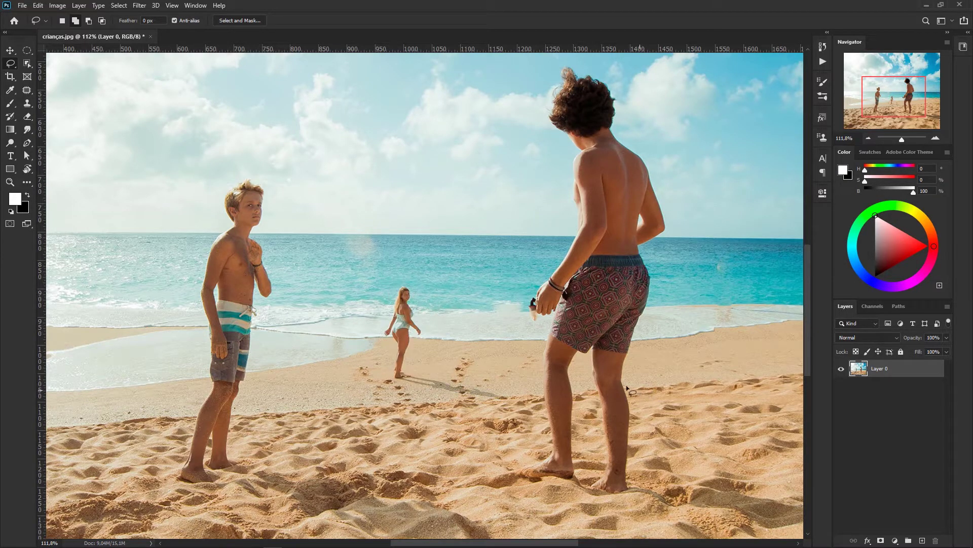
drag(387, 355, 474, 337)
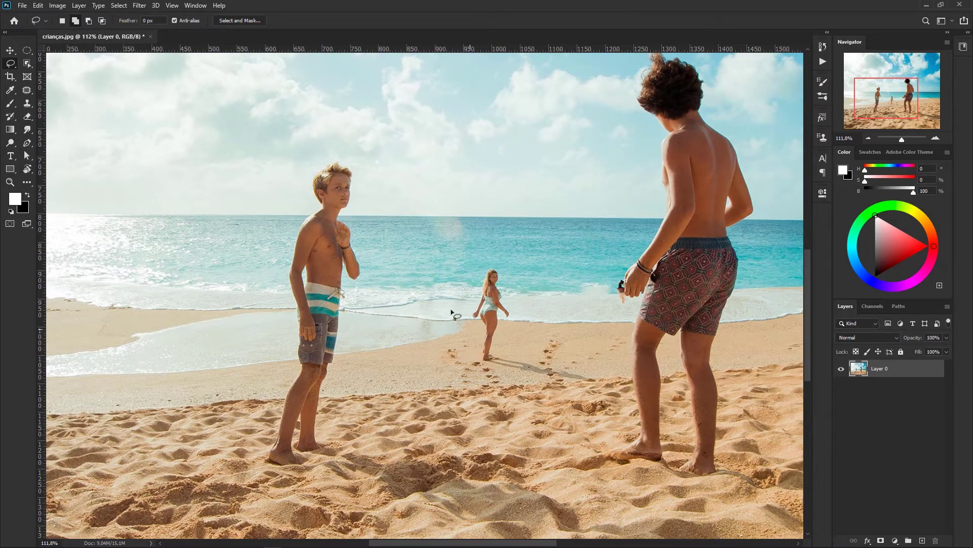
Duplicate Layer 0 and rename the copy as editada
click(38, 5)
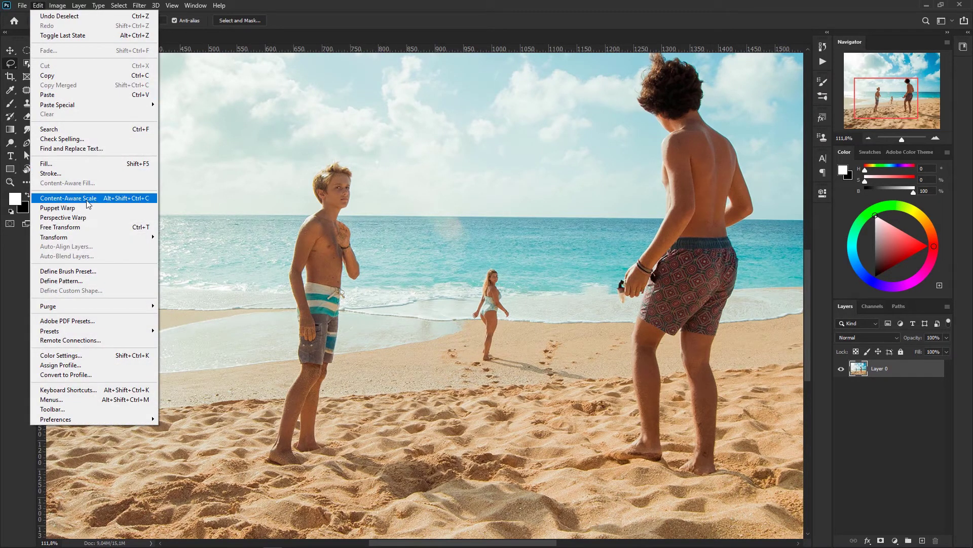
click(892, 374)
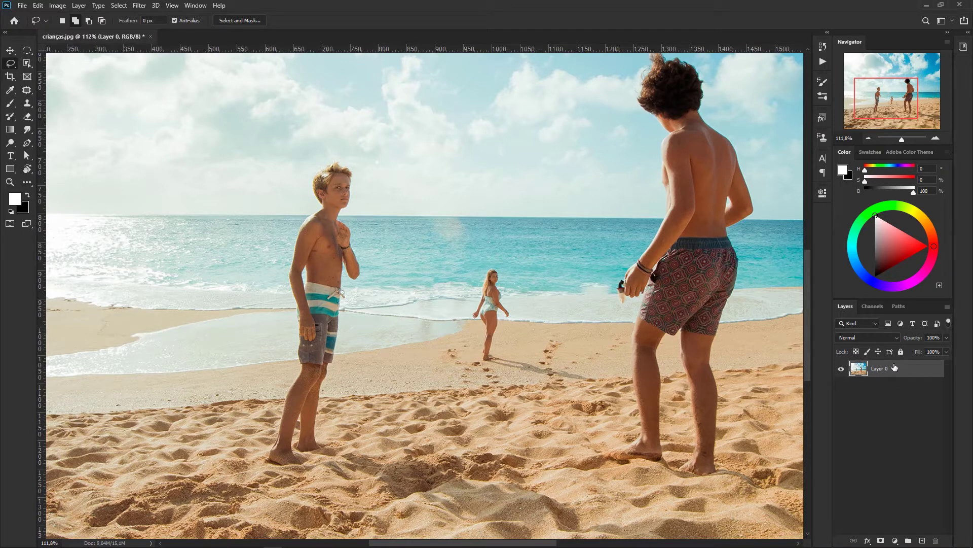
key(ctrl+j)
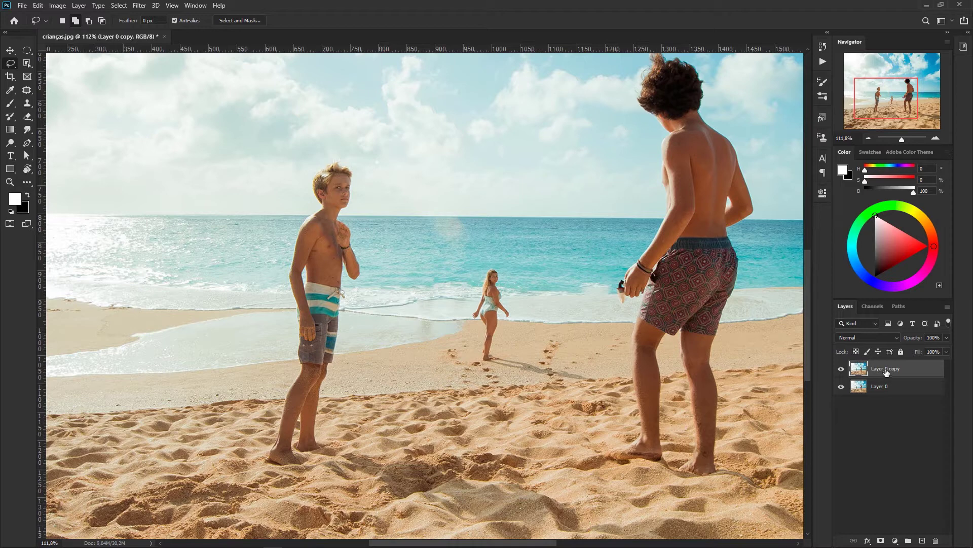
double_click(884, 370)
text(aditada)
key(Return)
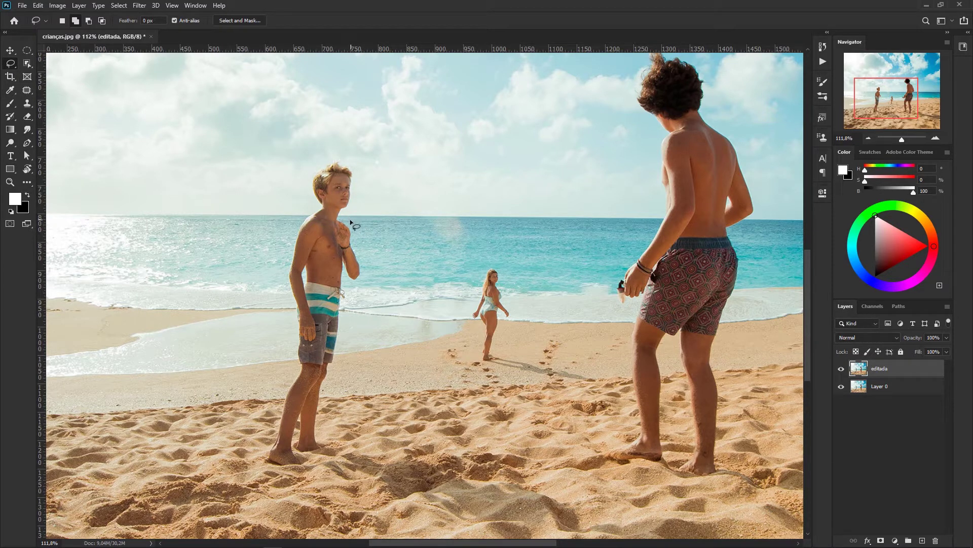
Outline the boy in striped shorts with the Lasso and start Content-Aware Fill on that selection
mouse_move(342, 218)
mouse_down()
mouse_move(357, 173)
mouse_move(335, 159)
mouse_move(319, 165)
mouse_move(306, 187)
mouse_move(313, 208)
mouse_move(284, 263)
mouse_move(297, 366)
mouse_move(280, 415)
mouse_up()
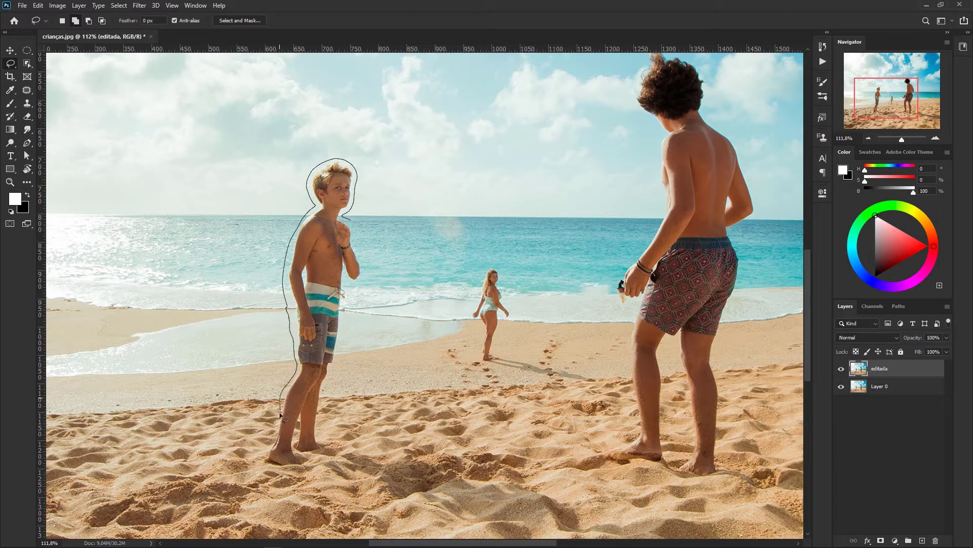
mouse_move(266, 451)
mouse_down()
mouse_move(304, 470)
mouse_move(305, 455)
mouse_move(330, 443)
mouse_move(321, 412)
mouse_move(340, 351)
mouse_move(346, 276)
mouse_move(363, 276)
mouse_move(351, 219)
mouse_up()
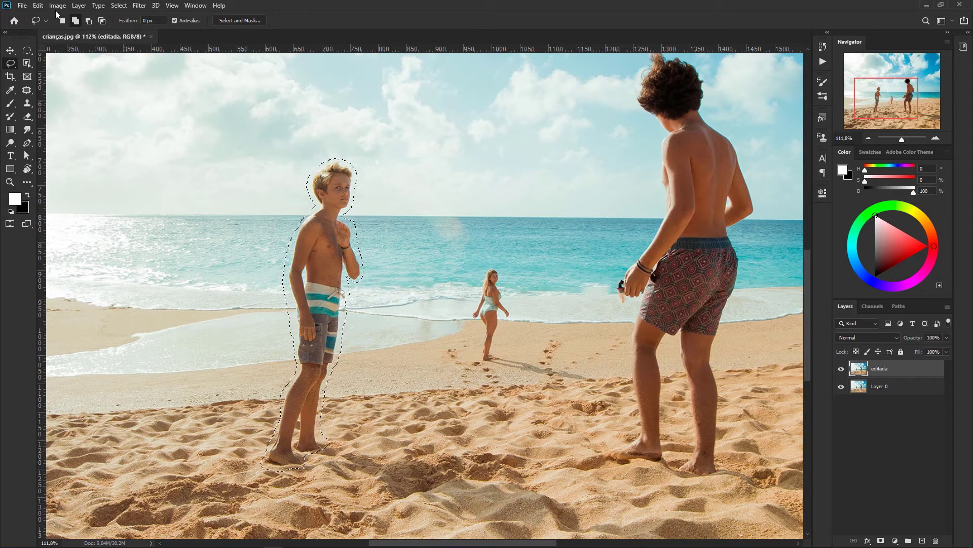
click(38, 6)
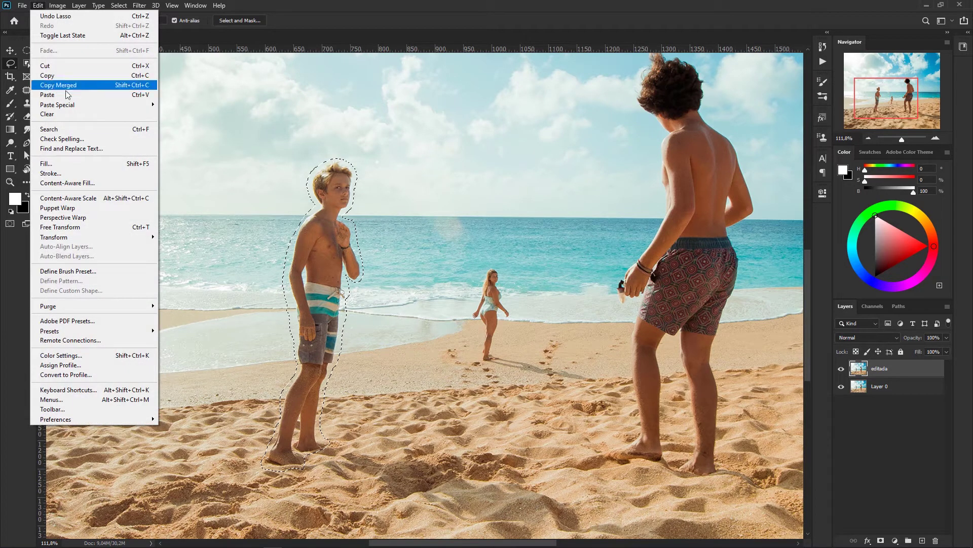
click(86, 183)
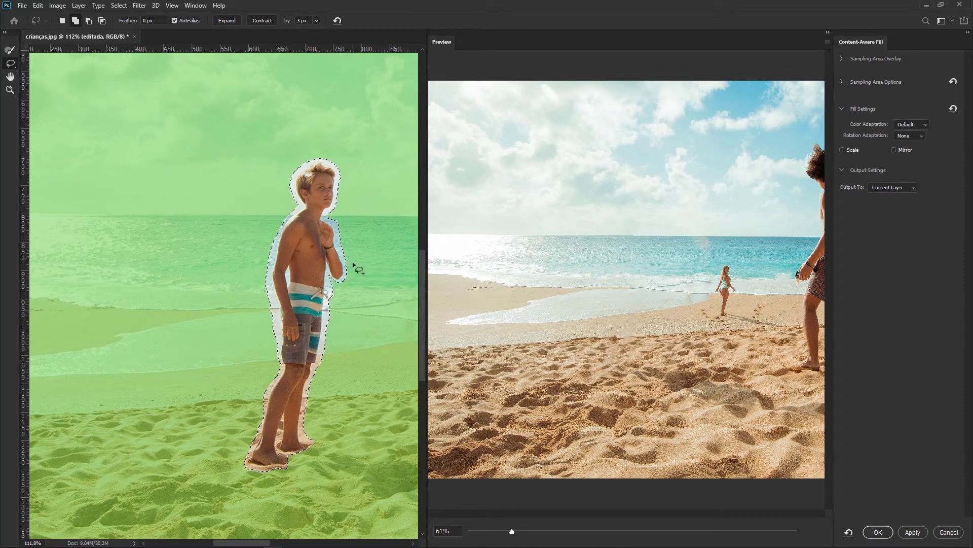
Extend the selection over the sea and sand beside the boy and exclude the sky and sea above the girl from sampling
drag(354, 290, 216, 273)
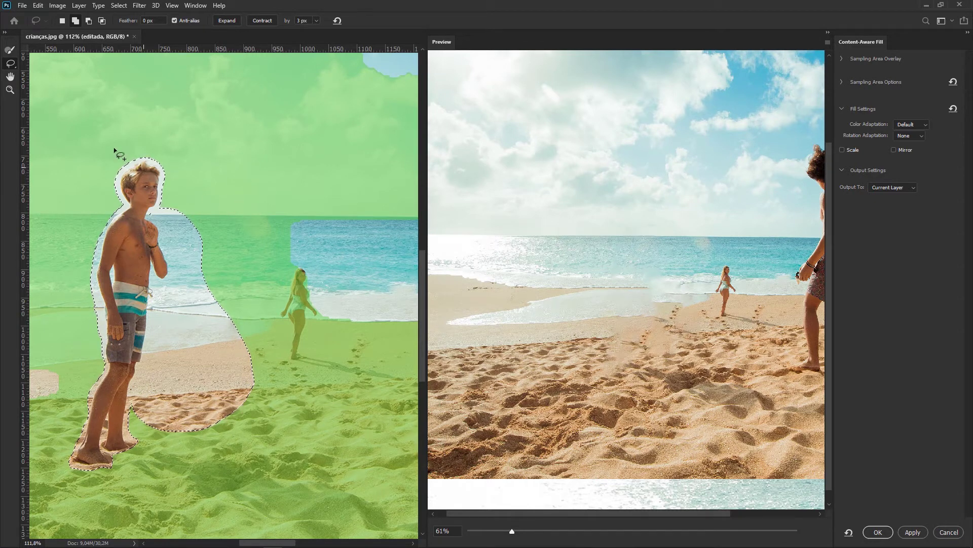
click(9, 51)
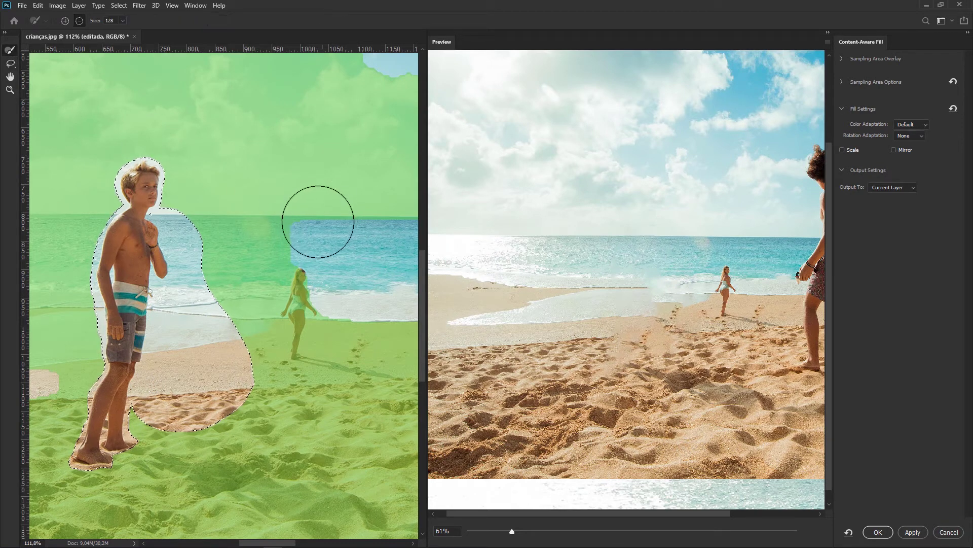
mouse_move(318, 222)
mouse_down()
mouse_move(326, 220)
mouse_move(311, 228)
mouse_move(354, 211)
mouse_move(306, 188)
mouse_move(307, 239)
mouse_move(350, 246)
mouse_move(340, 206)
mouse_move(313, 196)
mouse_move(327, 222)
mouse_move(315, 205)
mouse_up()
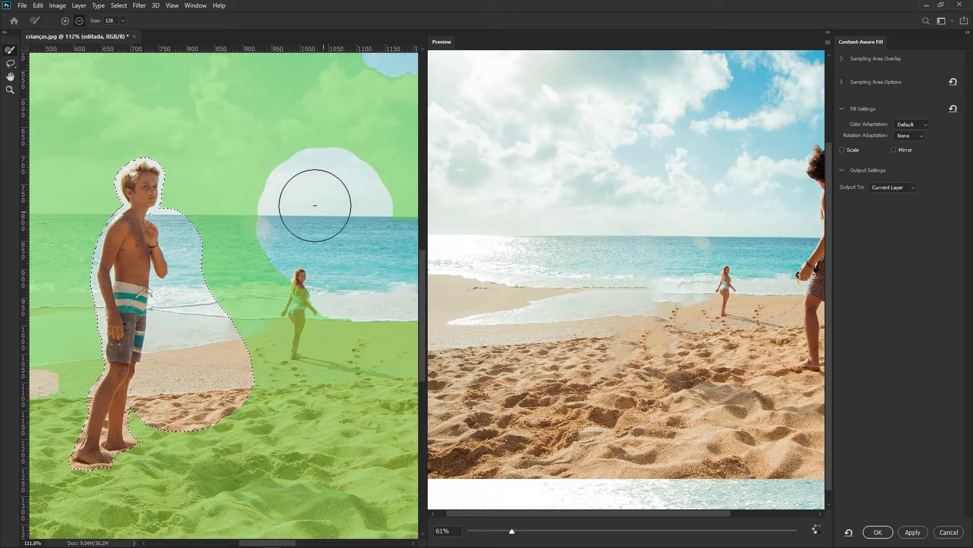
Paint the sky and sea above the girl and the wet sand beside the boy back into the sampling area
click(65, 21)
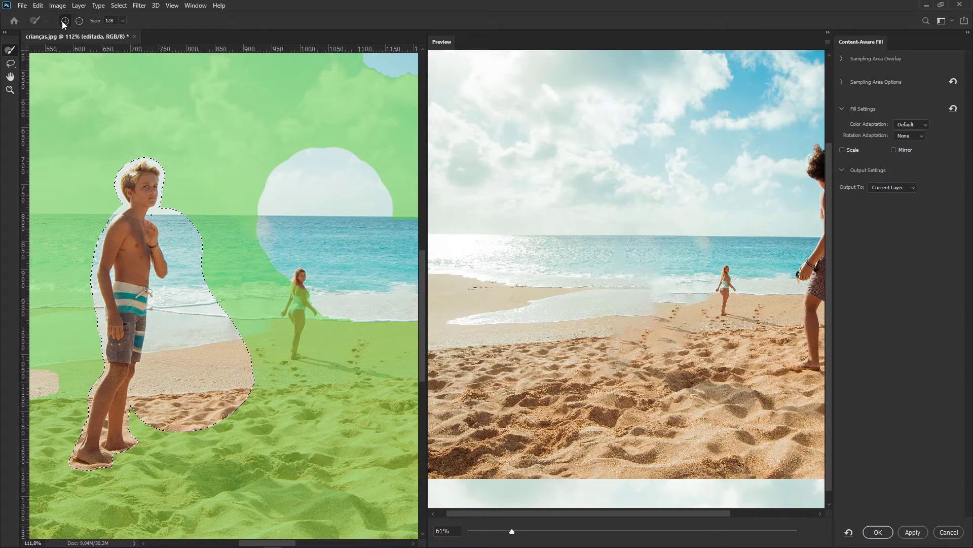
mouse_move(331, 162)
mouse_down()
mouse_move(280, 195)
mouse_move(275, 246)
mouse_move(291, 298)
mouse_move(328, 310)
mouse_move(381, 284)
mouse_move(397, 224)
mouse_move(362, 185)
mouse_move(314, 252)
mouse_move(358, 279)
mouse_move(364, 219)
mouse_move(334, 270)
mouse_up()
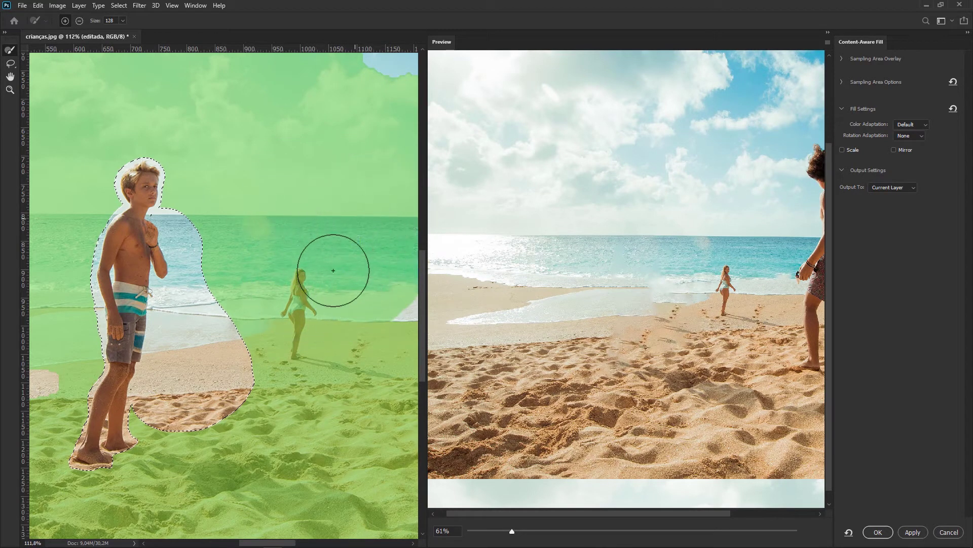
drag(158, 310, 315, 259)
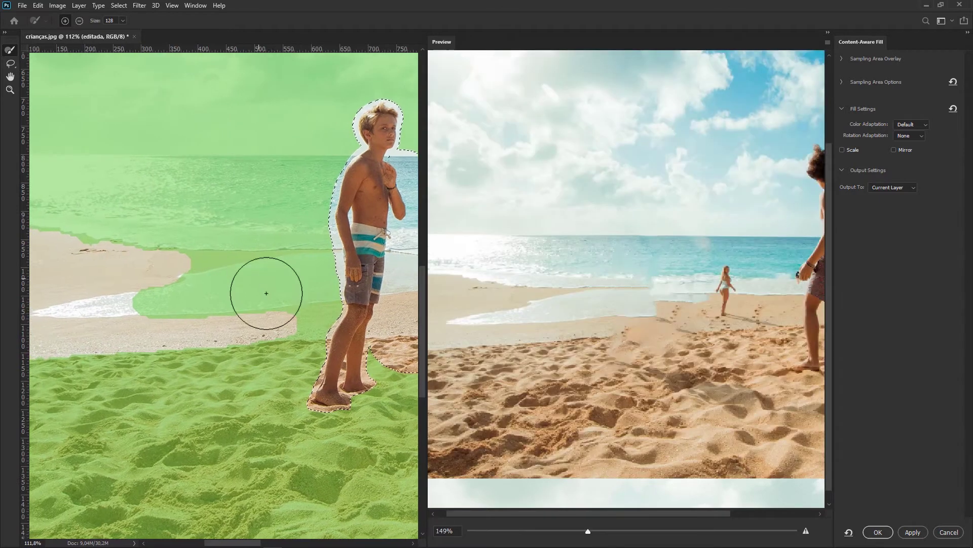
drag(267, 293, 254, 312)
mouse_move(203, 333)
mouse_down()
mouse_move(182, 222)
mouse_move(132, 364)
mouse_move(110, 229)
mouse_move(96, 284)
mouse_up()
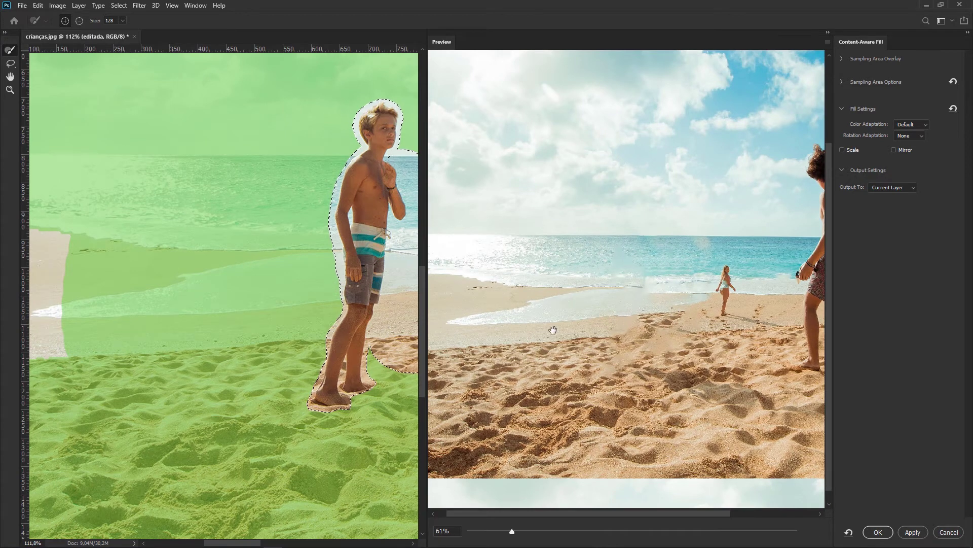
drag(348, 263, 146, 282)
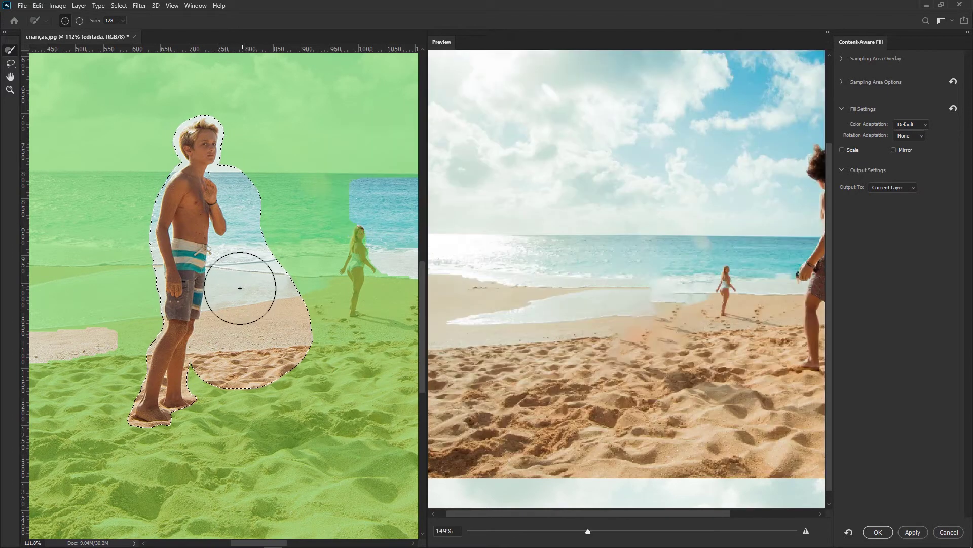
Subtract the extra sea and sand area from the Lasso selection so it closely follows the boy's outline
click(14, 63)
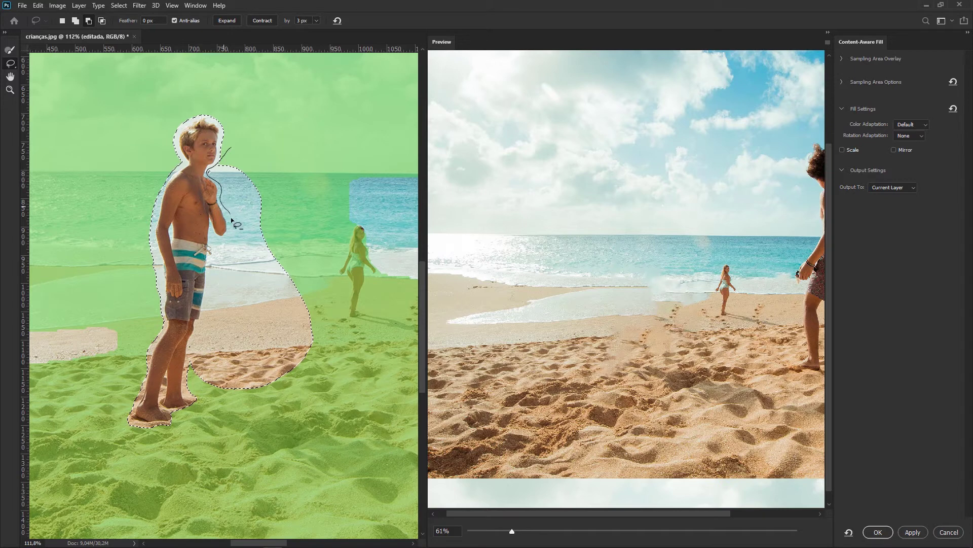
drag(231, 219, 219, 244)
mouse_move(337, 335)
mouse_down()
mouse_move(326, 263)
mouse_move(298, 191)
mouse_move(272, 145)
mouse_up()
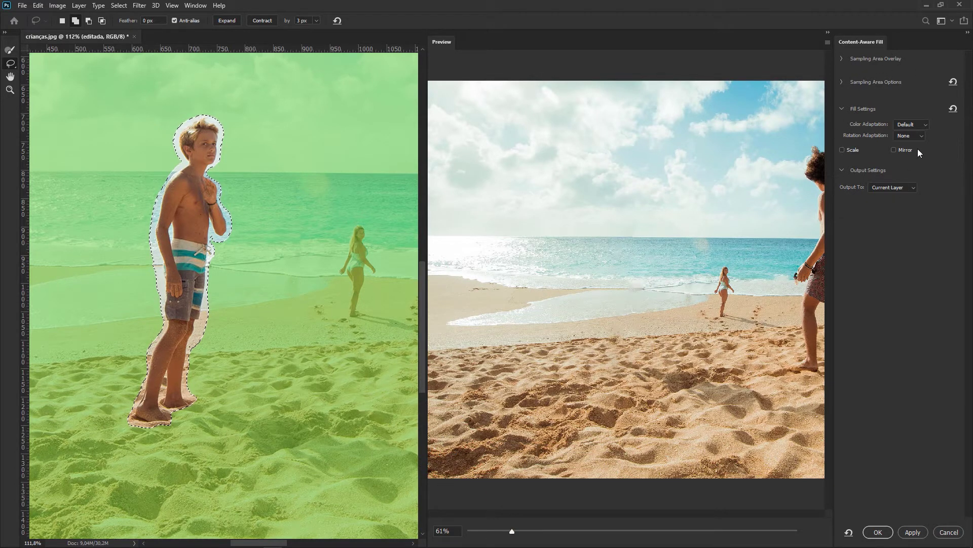
Review the sampling area overlay settings and the sampling area options, choosing Auto sampling
click(844, 57)
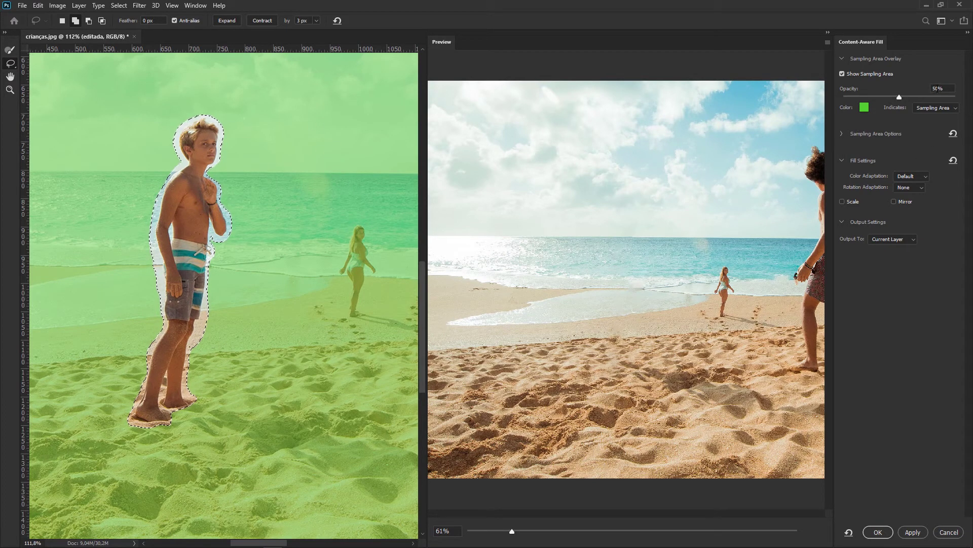
click(841, 58)
click(842, 82)
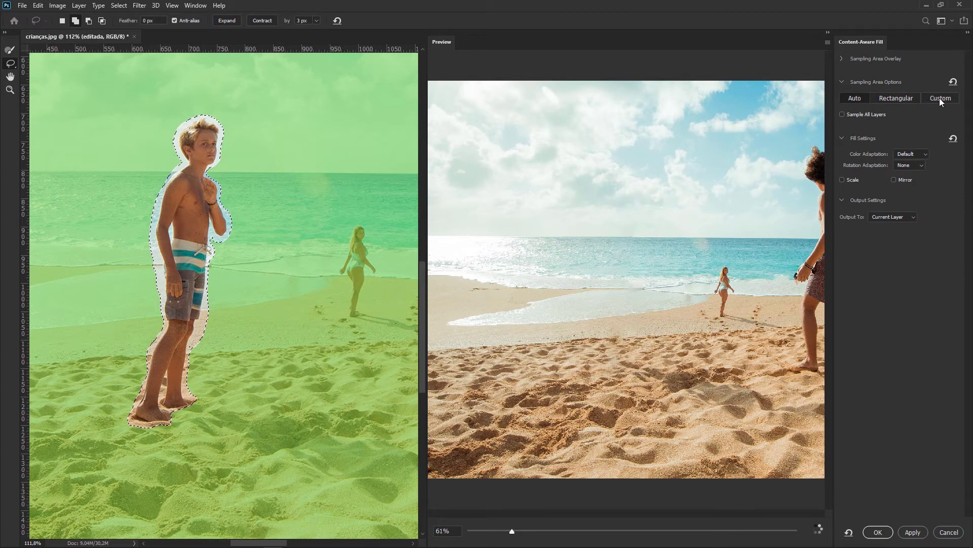
click(846, 100)
click(841, 82)
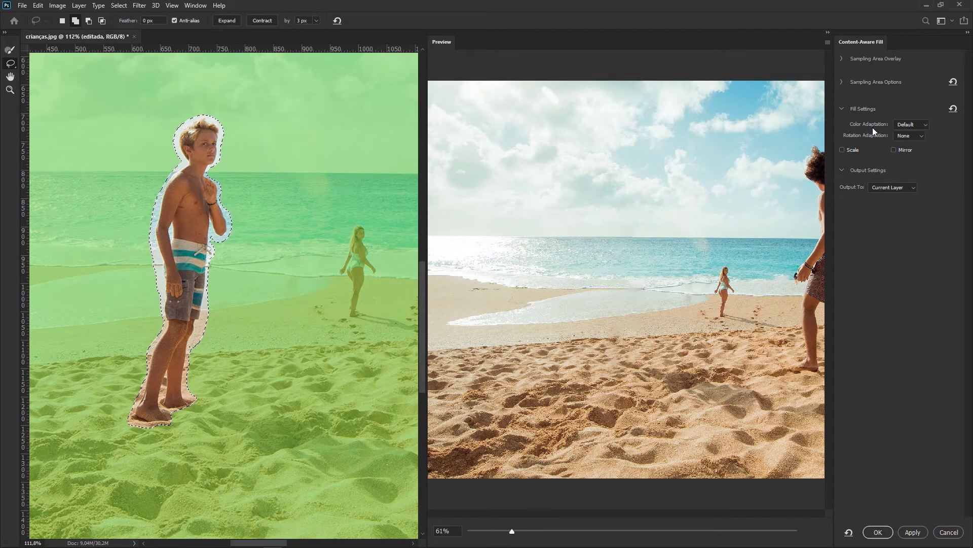
Try High color adaptation for the fill and set it back to Default
click(926, 125)
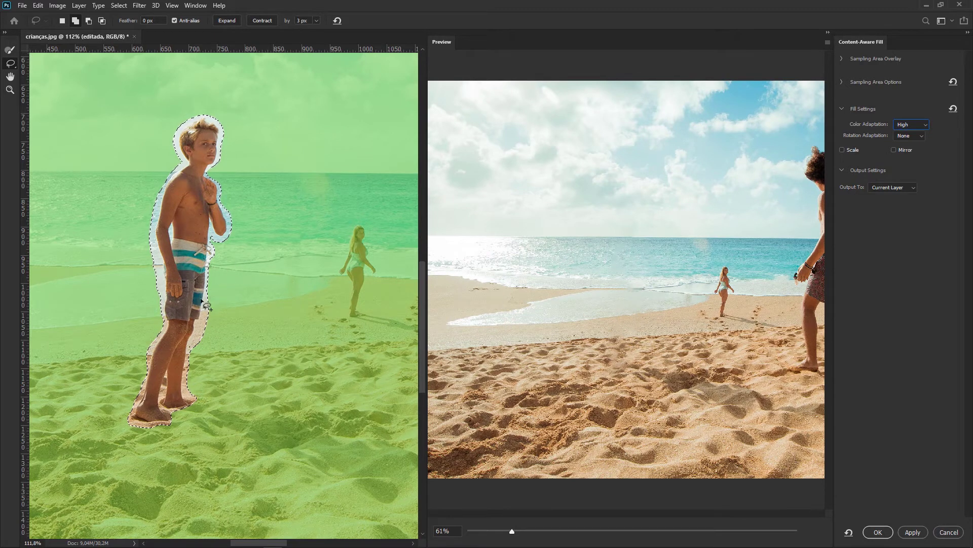
click(923, 126)
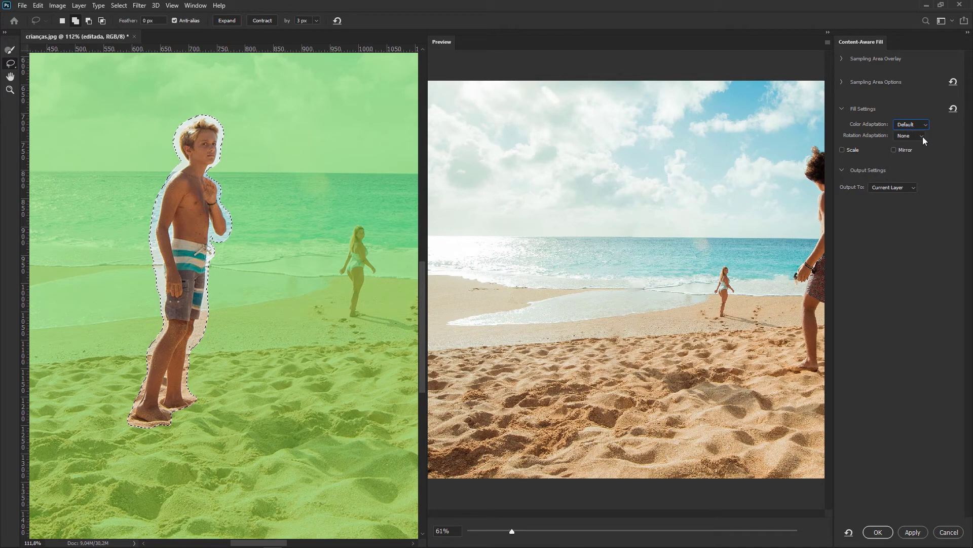
Choose Current Layer as the fill's output and collapse the output settings
click(902, 187)
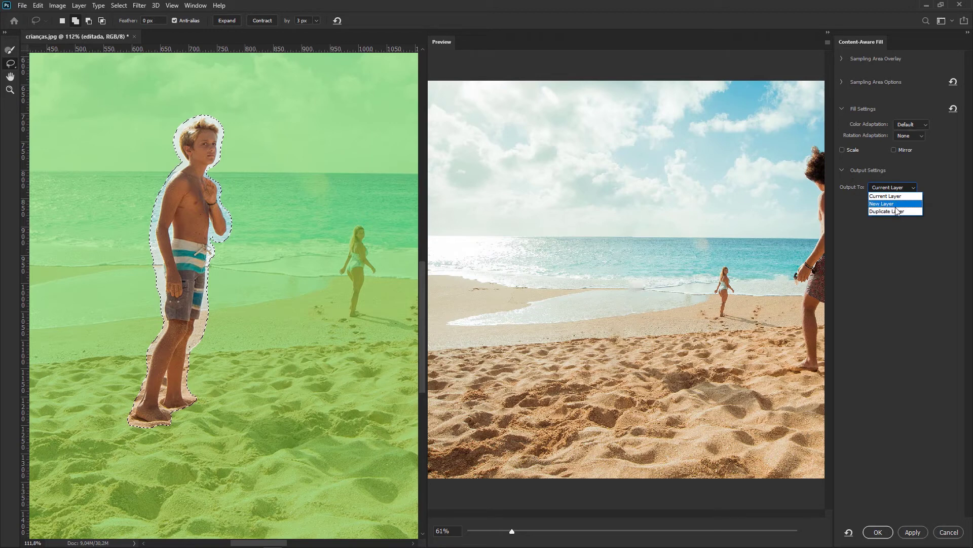
click(887, 197)
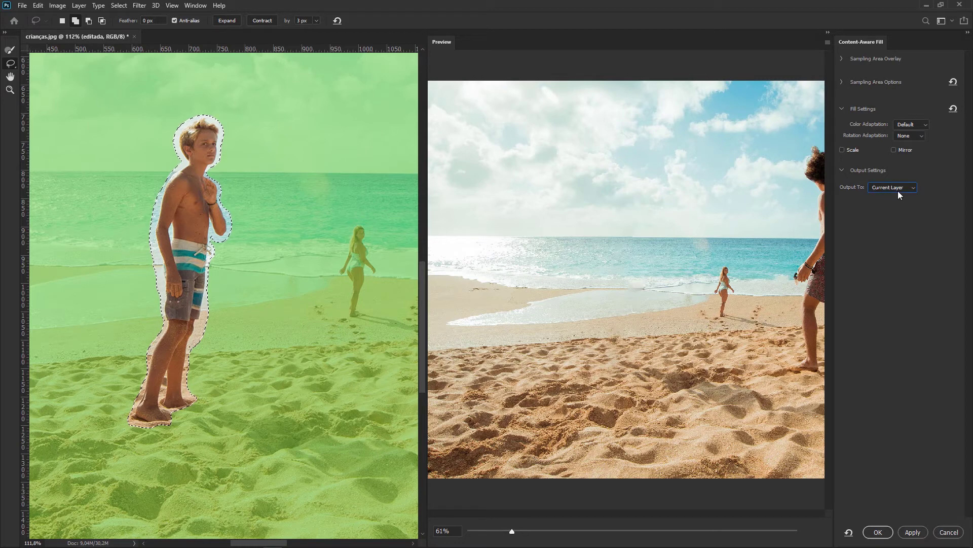
click(845, 172)
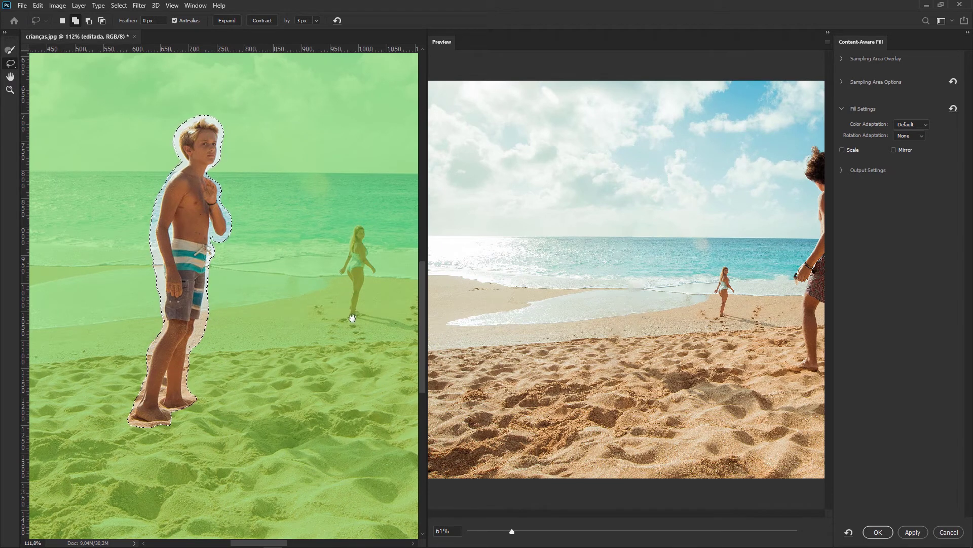
Add the distant girl and her shadow on the sand to the fill selection with the Lasso
drag(335, 315, 260, 272)
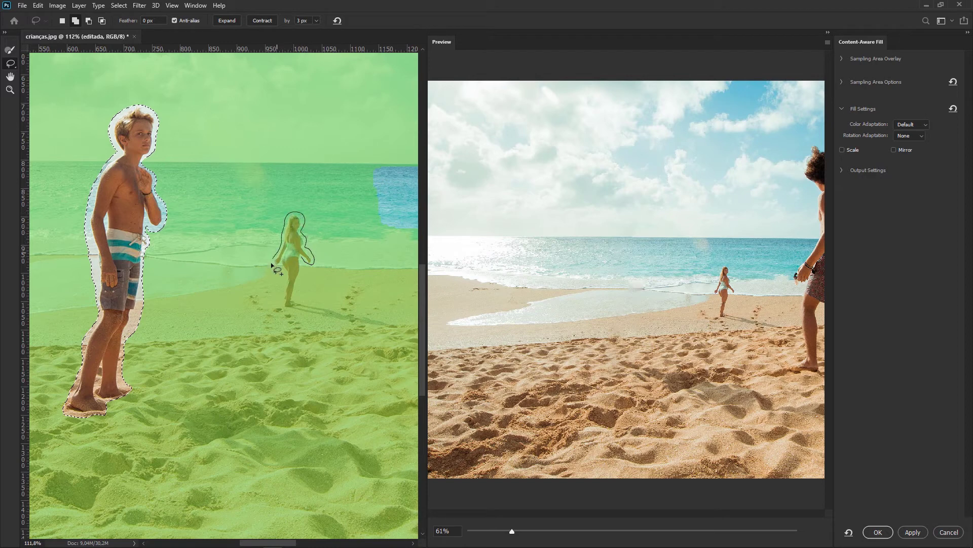
drag(279, 267, 282, 298)
drag(321, 299, 322, 300)
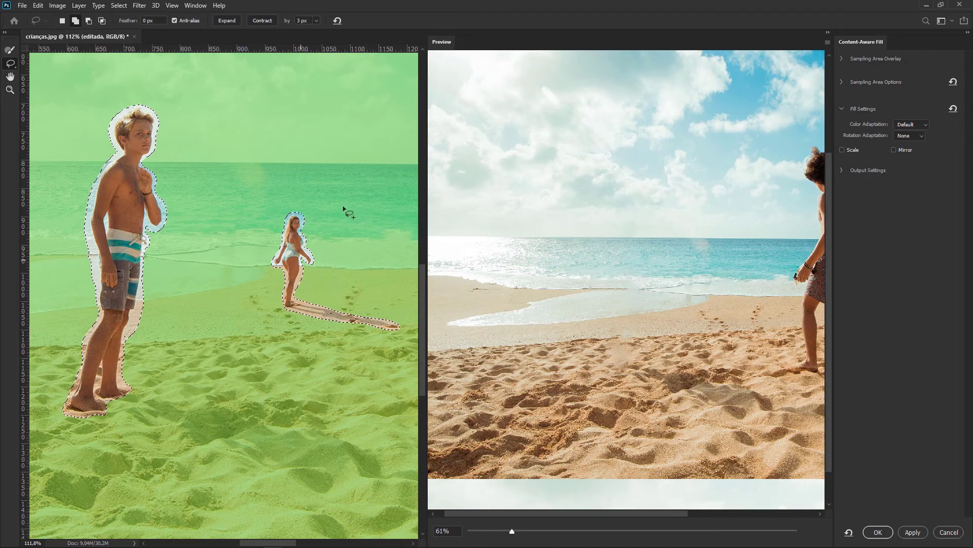
Subtract the excess sea strip behind the boy's back from the fill selection with the Lasso
drag(76, 220, 87, 228)
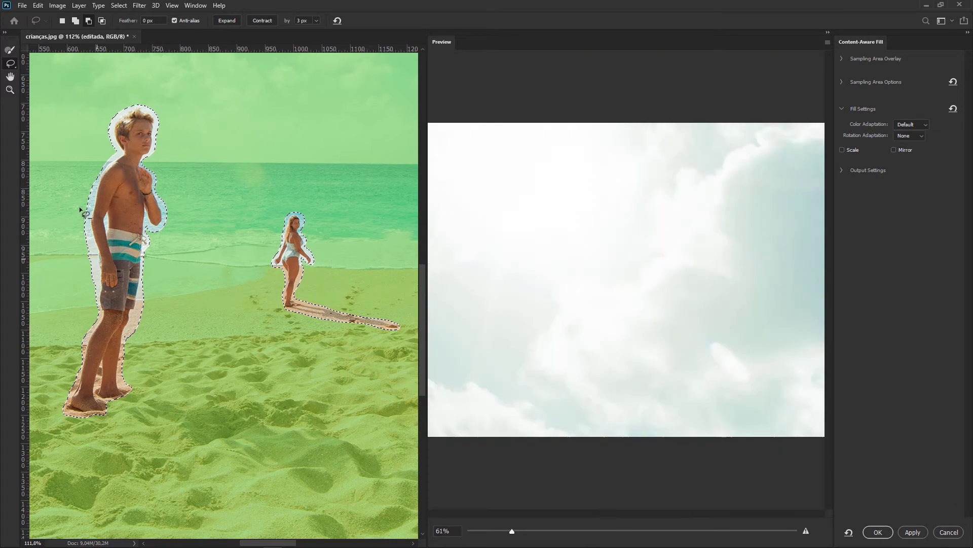
drag(80, 207, 89, 234)
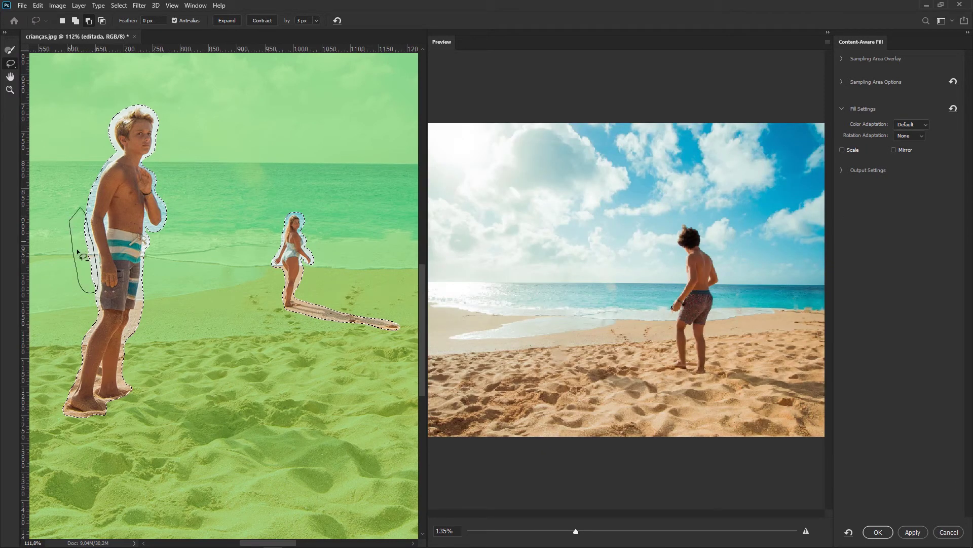
drag(80, 272, 82, 274)
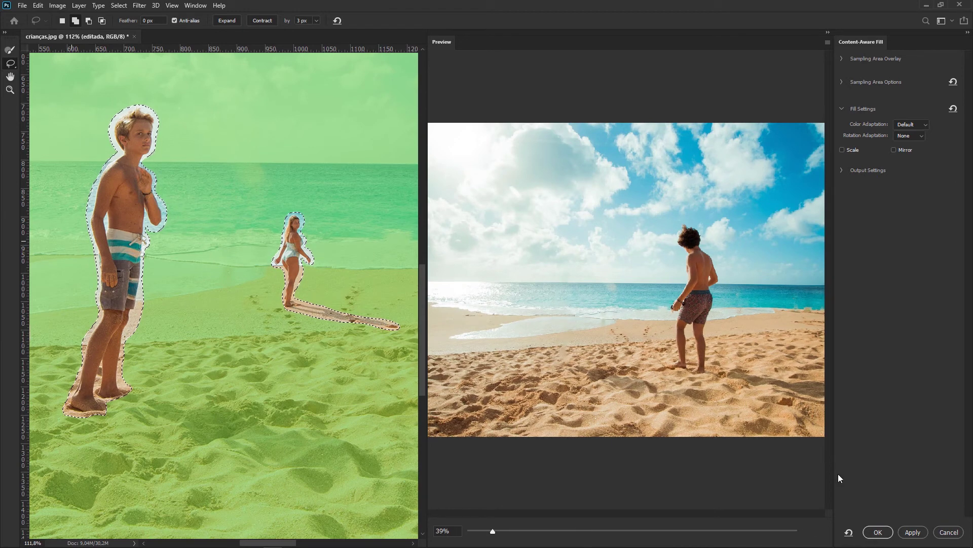
Apply the Content-Aware Fill to remove the boy and the girl, and clear the selection
click(887, 533)
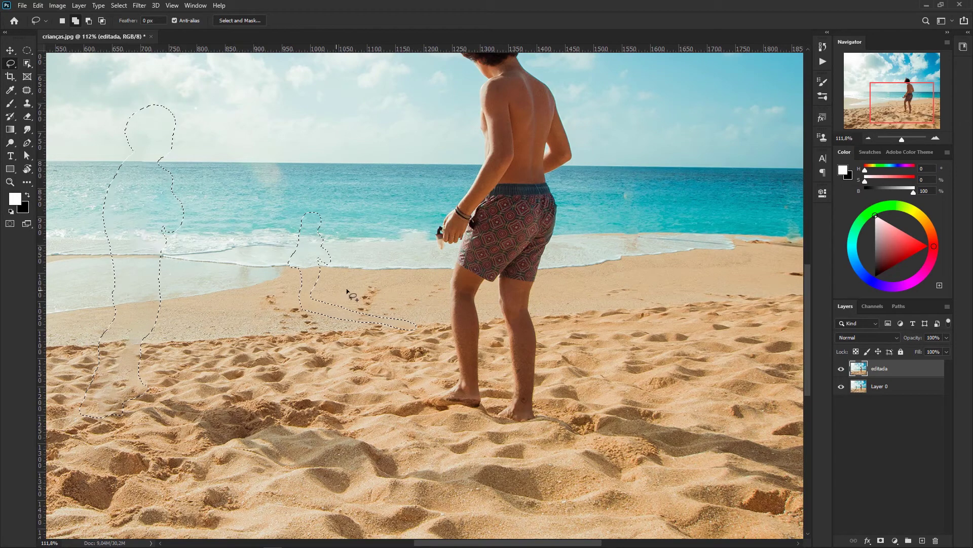
key(ctrl+d)
key(ctrl+minus)
key(ctrl+minus)
key(ctrl+minus)
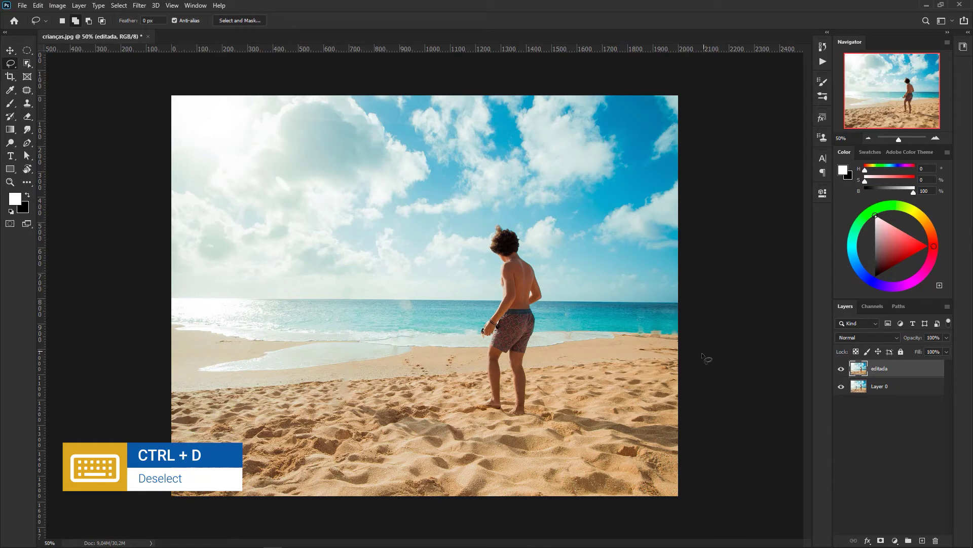
Repair the pale vertical streak in the sea where the boy stood with the Patch tool, sampling neighbouring water
key(ctrl+plus)
key(ctrl+plus)
key(ctrl+plus)
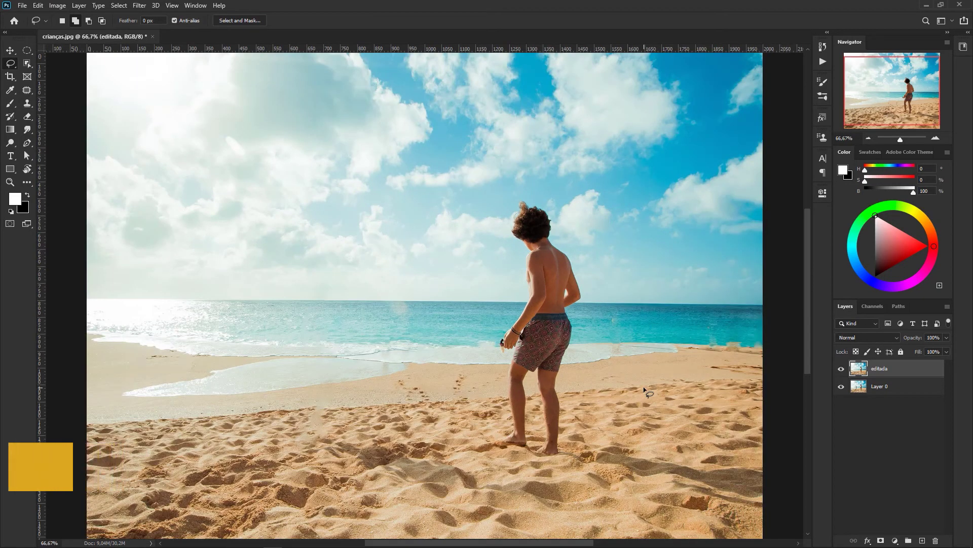
drag(288, 392, 482, 322)
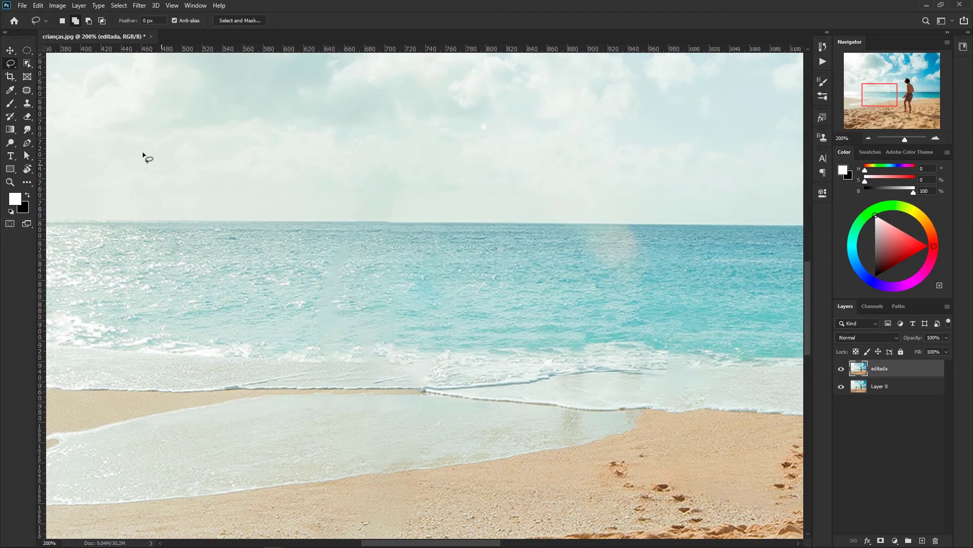
click(27, 90)
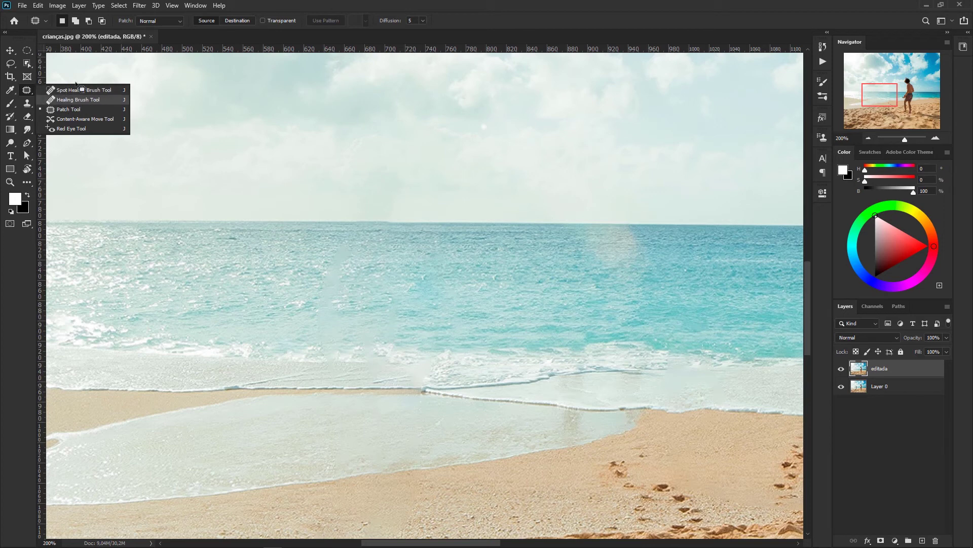
click(65, 110)
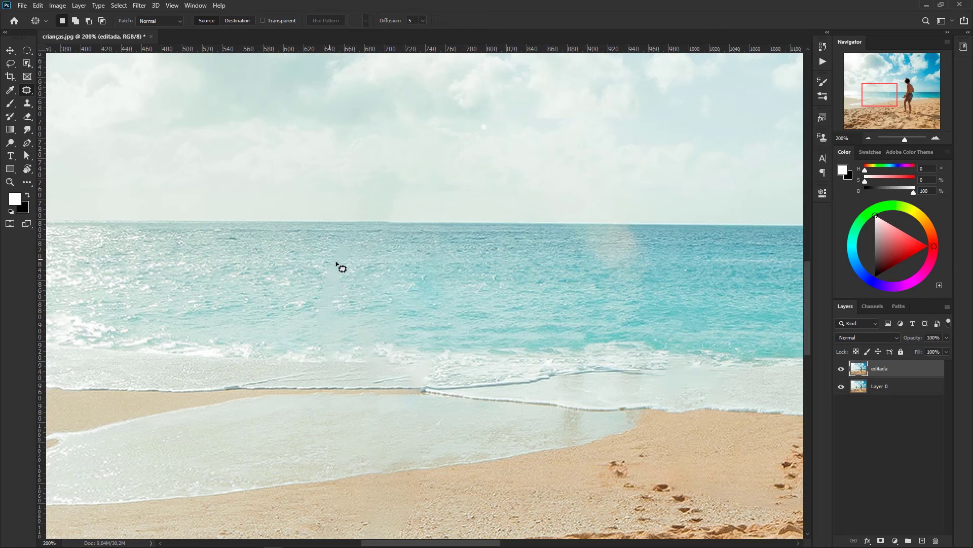
mouse_move(358, 245)
mouse_down()
mouse_move(326, 265)
mouse_move(313, 298)
mouse_move(320, 347)
mouse_move(343, 336)
mouse_move(357, 248)
mouse_up()
drag(344, 289, 294, 297)
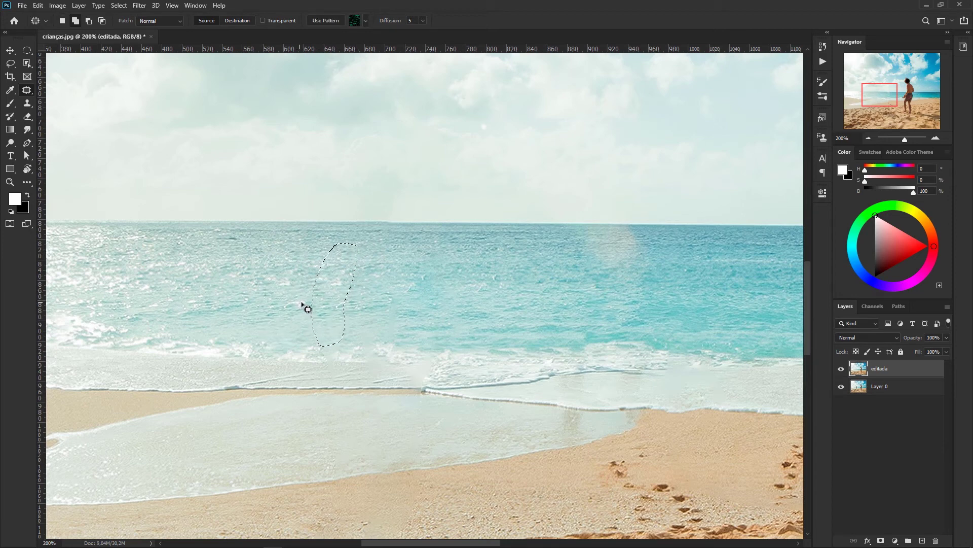
key(ctrl+d)
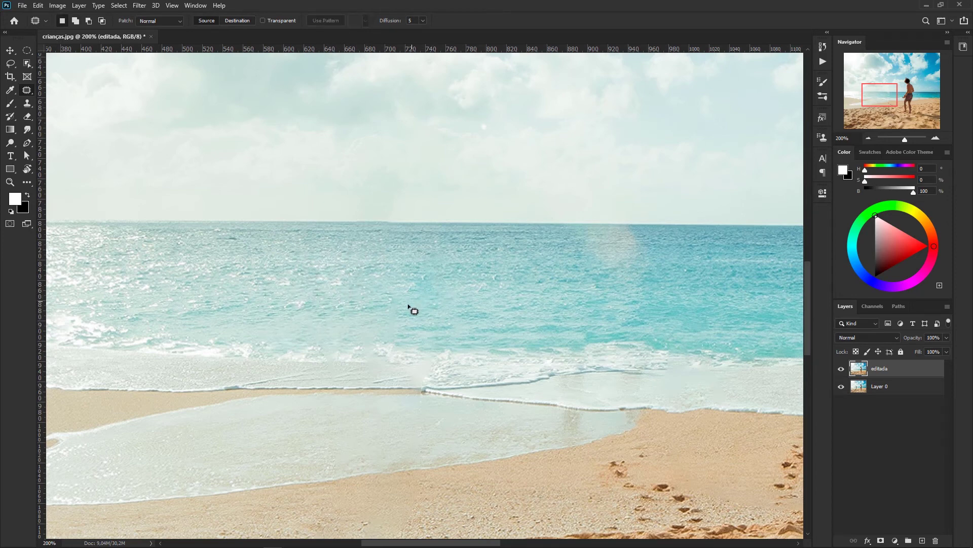
Patch the smudged foam spots along the breaking waves where the boy stood, using nearby foam
mouse_move(403, 312)
mouse_down()
mouse_move(393, 287)
mouse_move(380, 332)
mouse_move(388, 342)
mouse_move(399, 320)
mouse_move(436, 331)
mouse_up()
mouse_move(345, 349)
mouse_down()
mouse_move(337, 348)
mouse_move(337, 370)
mouse_move(343, 361)
mouse_move(304, 362)
mouse_up()
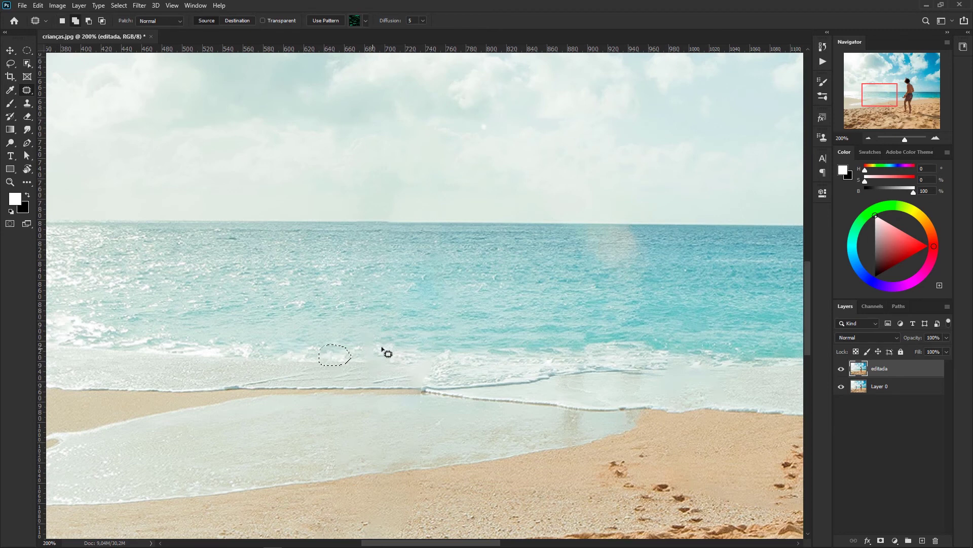
mouse_move(388, 344)
mouse_down()
mouse_move(376, 336)
mouse_move(360, 351)
mouse_move(384, 374)
mouse_move(388, 356)
mouse_up()
key(ctrl+d)
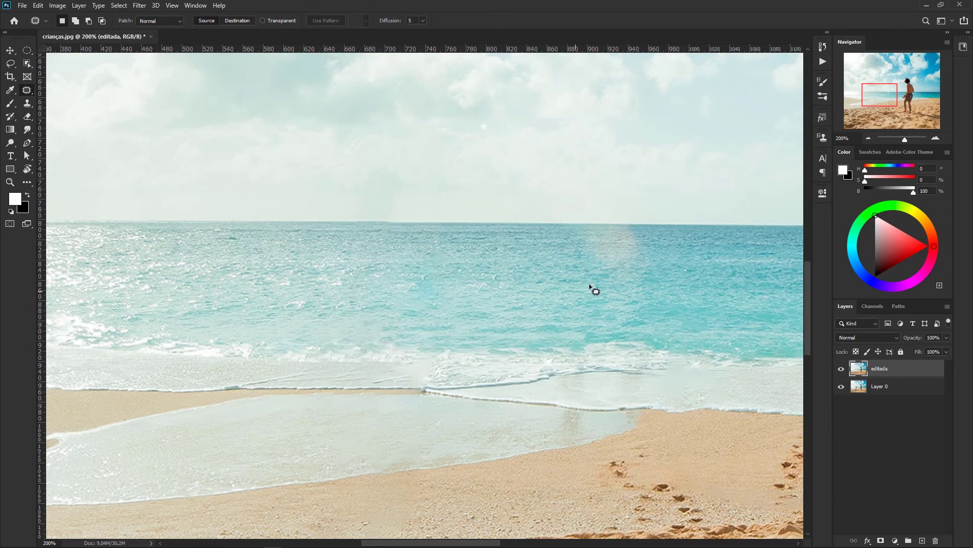
drag(649, 400, 659, 347)
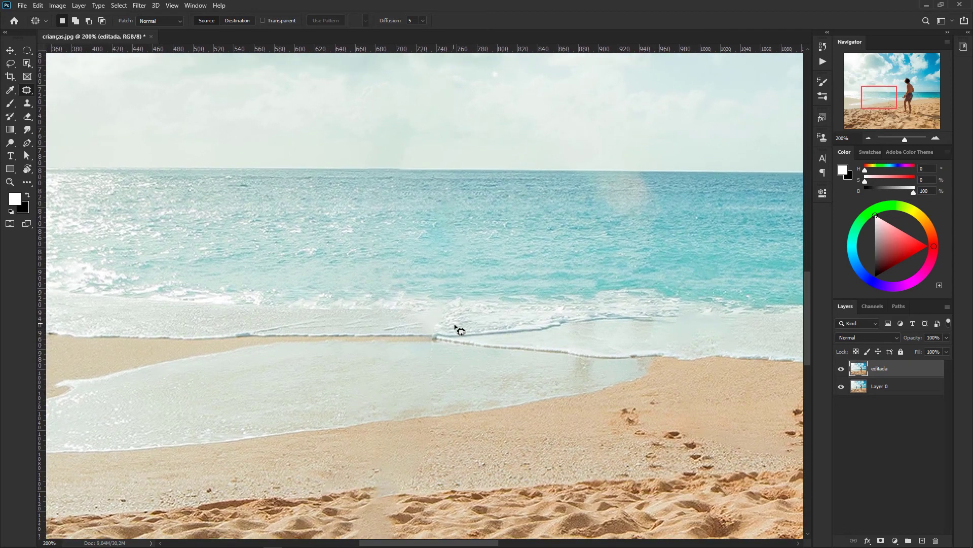
mouse_move(456, 330)
mouse_down()
mouse_move(456, 320)
mouse_move(425, 315)
mouse_move(418, 335)
mouse_move(442, 330)
mouse_up()
key(ctrl+d)
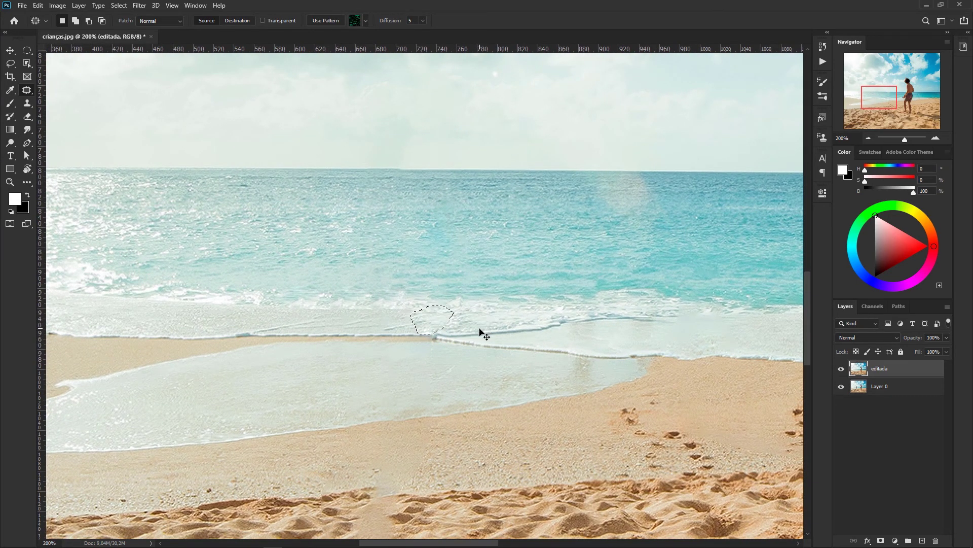
Patch the blurred gap in the boundary between the smooth and rippled sand with a matching stretch of that edge
drag(474, 363, 507, 296)
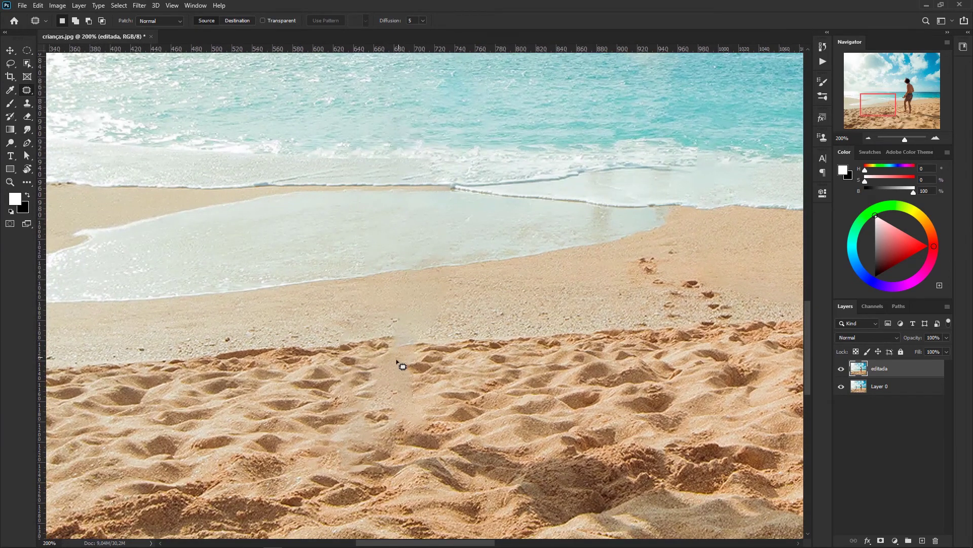
mouse_move(440, 333)
mouse_down()
mouse_move(376, 330)
mouse_move(384, 358)
mouse_move(423, 358)
mouse_move(447, 335)
mouse_move(382, 342)
mouse_move(409, 351)
mouse_move(506, 341)
mouse_move(420, 340)
mouse_move(333, 347)
mouse_up()
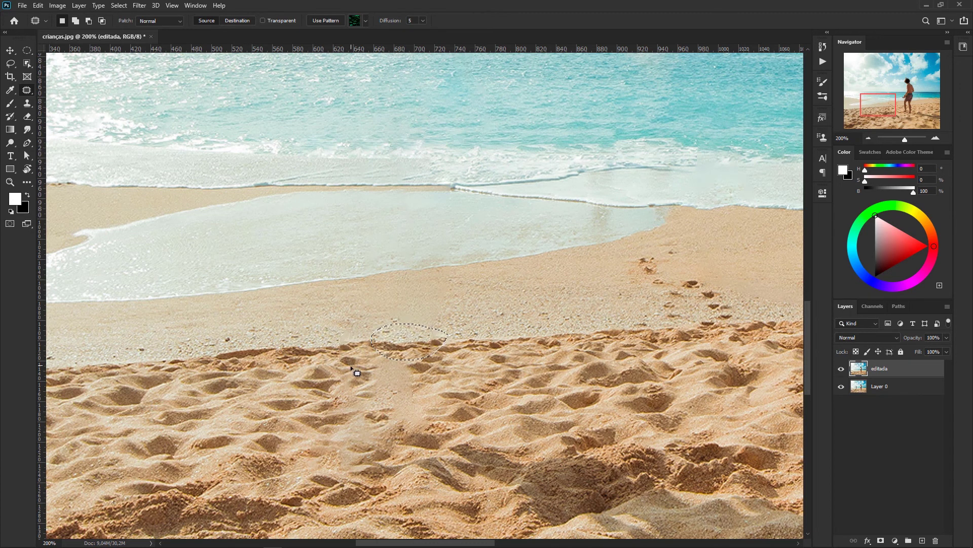
key(ctrl+d)
mouse_move(447, 315)
mouse_down()
mouse_move(371, 318)
mouse_move(411, 328)
mouse_move(452, 319)
mouse_up()
key(ctrl+d)
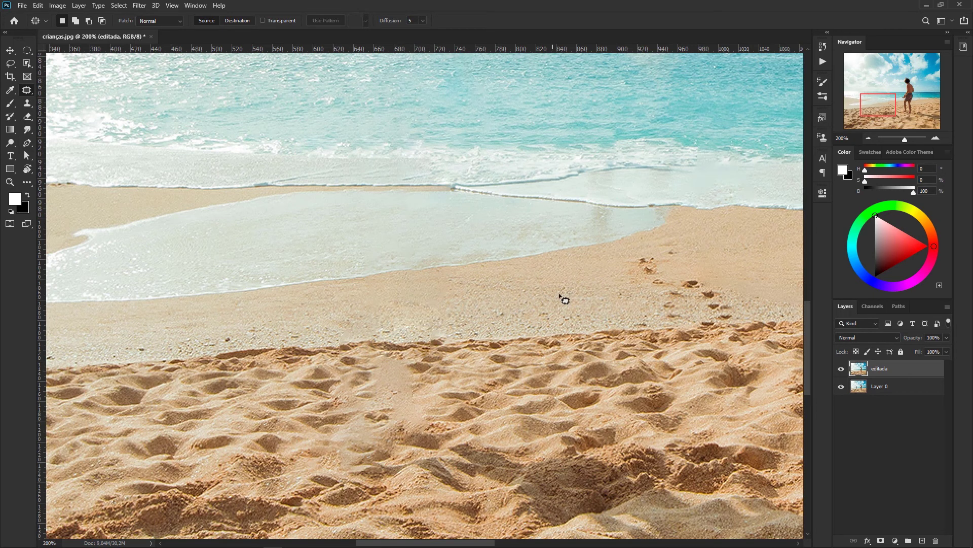
Patch the broken foam line near the shore where the girl stood, sampling the adjacent wave edge
drag(632, 286, 438, 357)
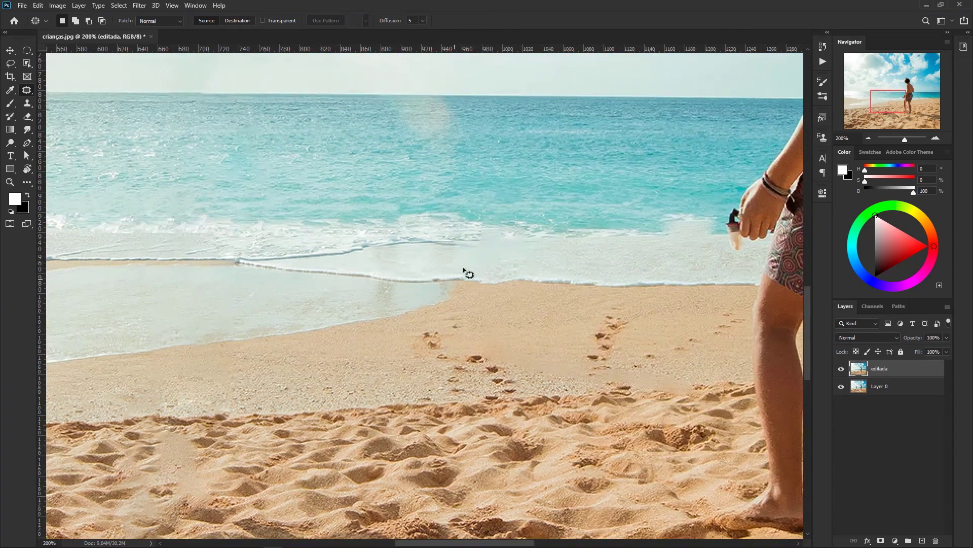
mouse_move(542, 254)
mouse_down()
mouse_move(523, 236)
mouse_move(491, 234)
mouse_move(469, 248)
mouse_move(545, 261)
mouse_move(521, 250)
mouse_move(426, 249)
mouse_move(435, 250)
mouse_up()
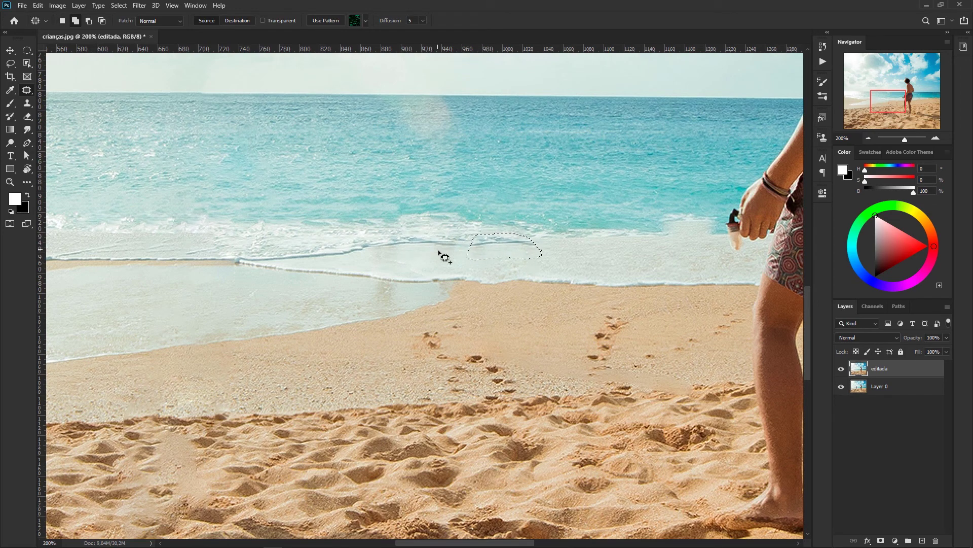
key(ctrl+d)
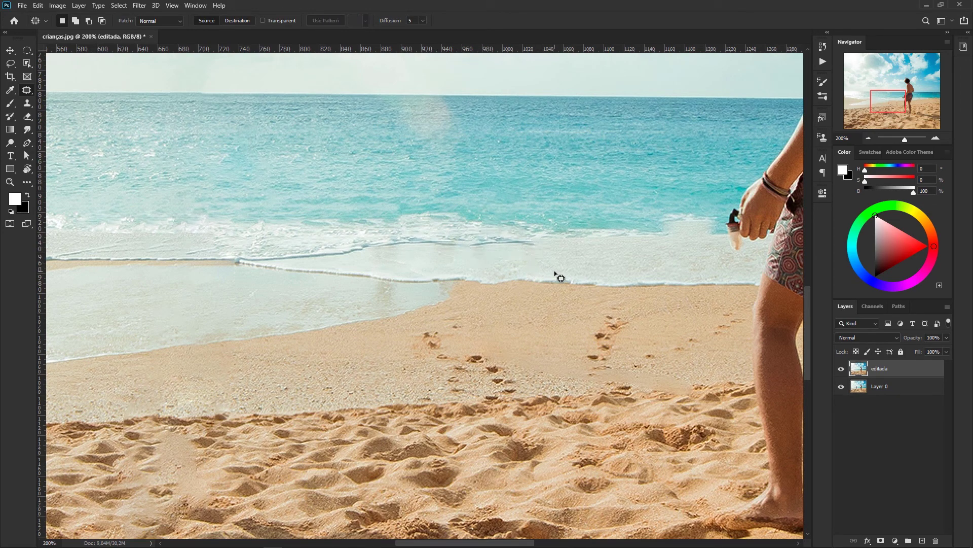
Fit the whole photo in view and toggle the editada layer's visibility to compare before and after
key(ctrl+0)
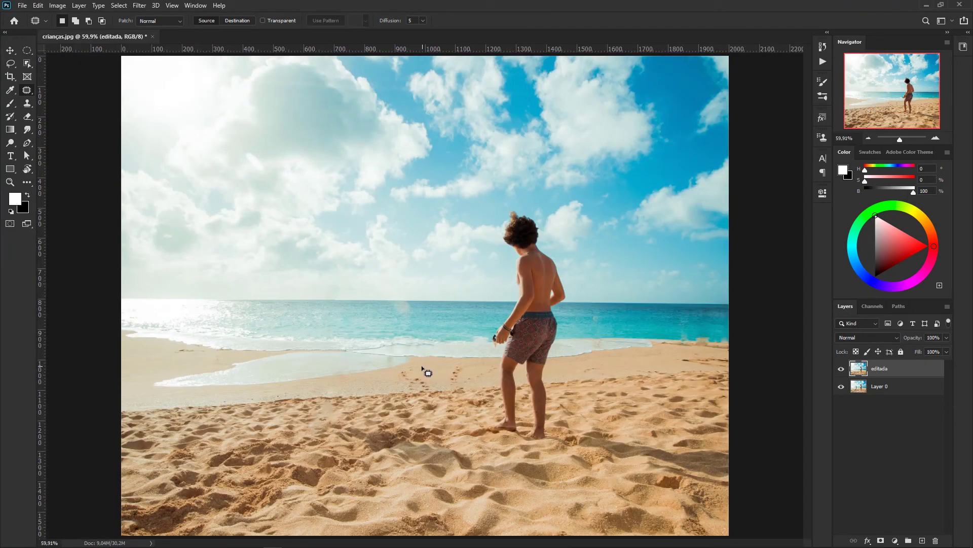
click(841, 369)
click(842, 372)
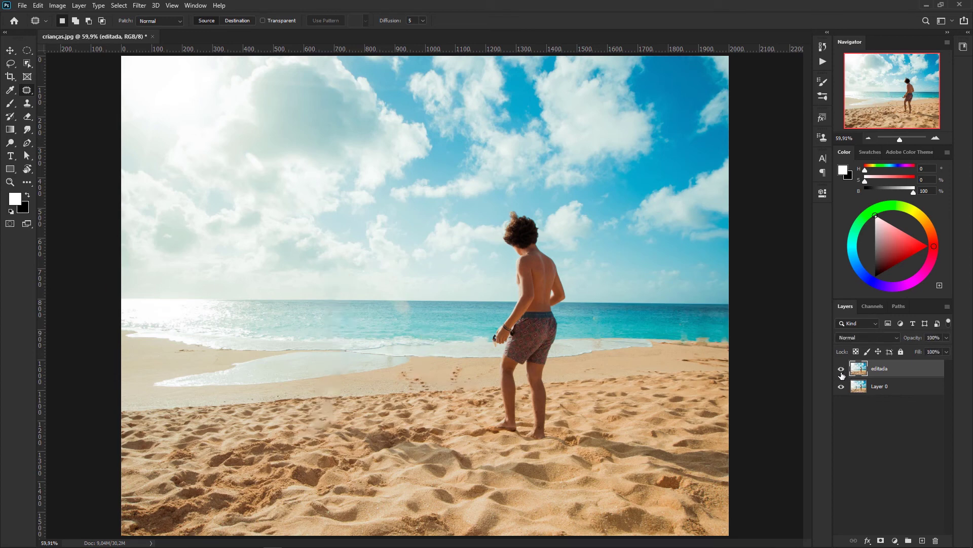